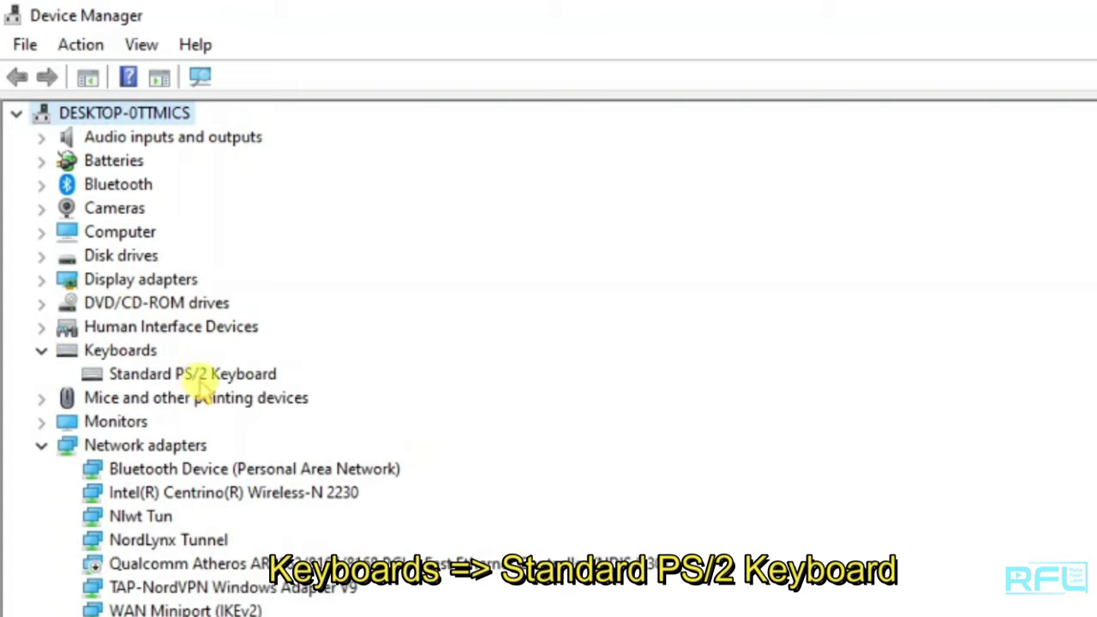
# Search automatically for an updated driver for the Standard PS/2 Keyboard device
pyautogui.click(199, 385)
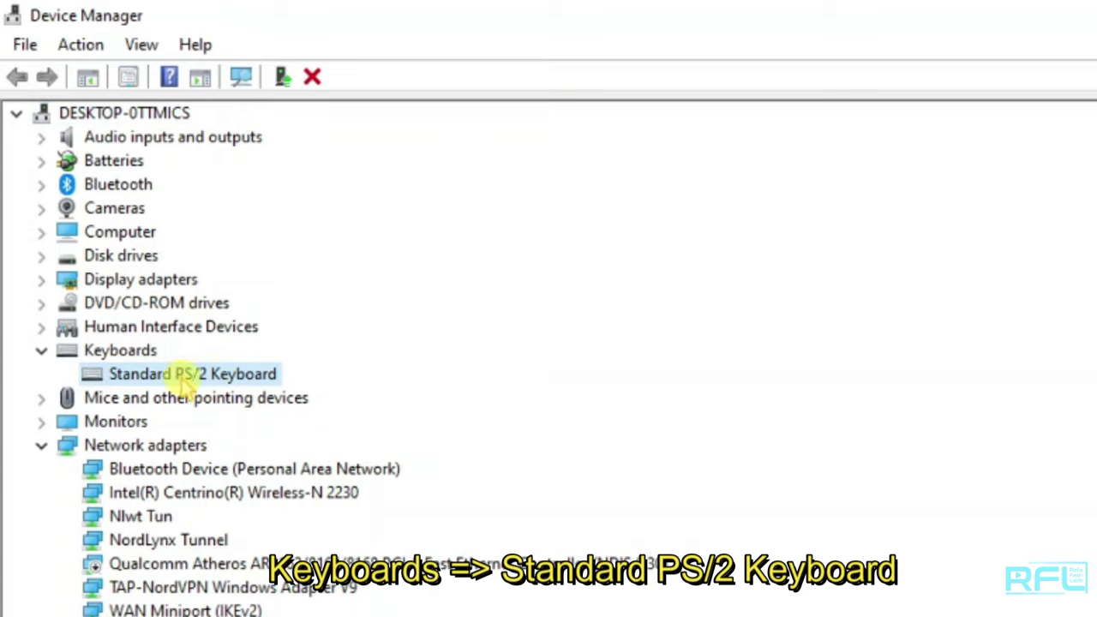
pyautogui.rightClick(221, 385)
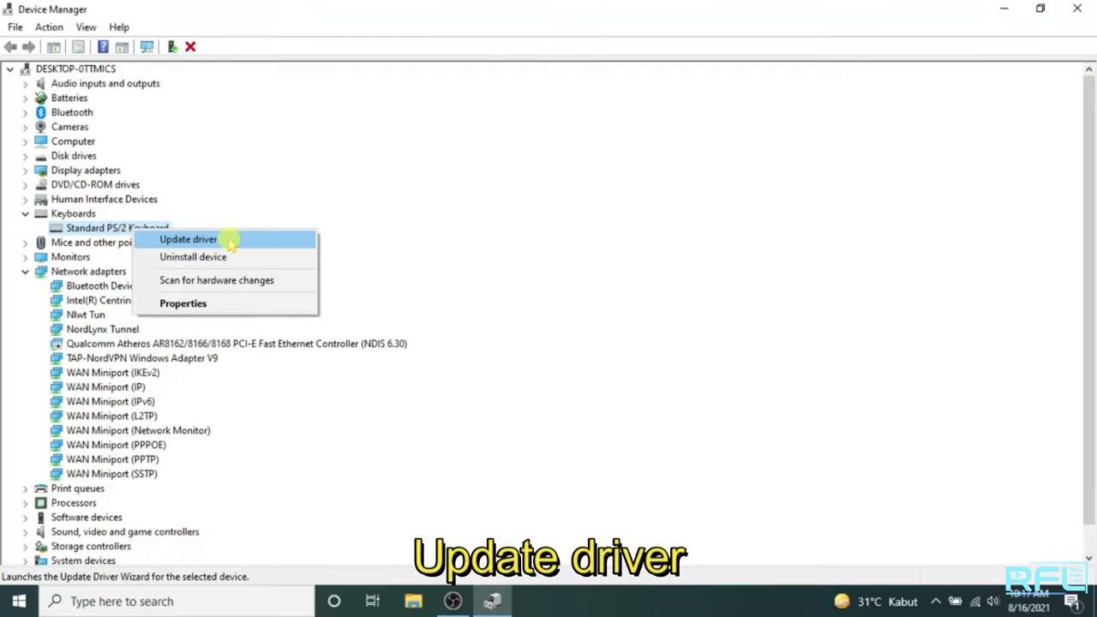
pyautogui.click(230, 241)
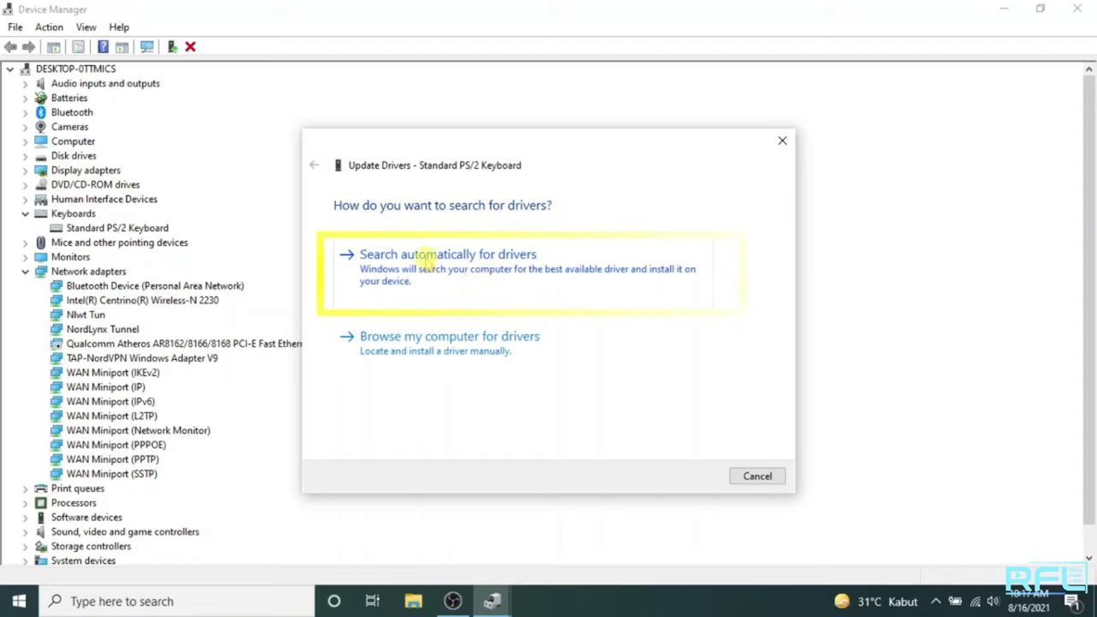
pyautogui.click(478, 270)
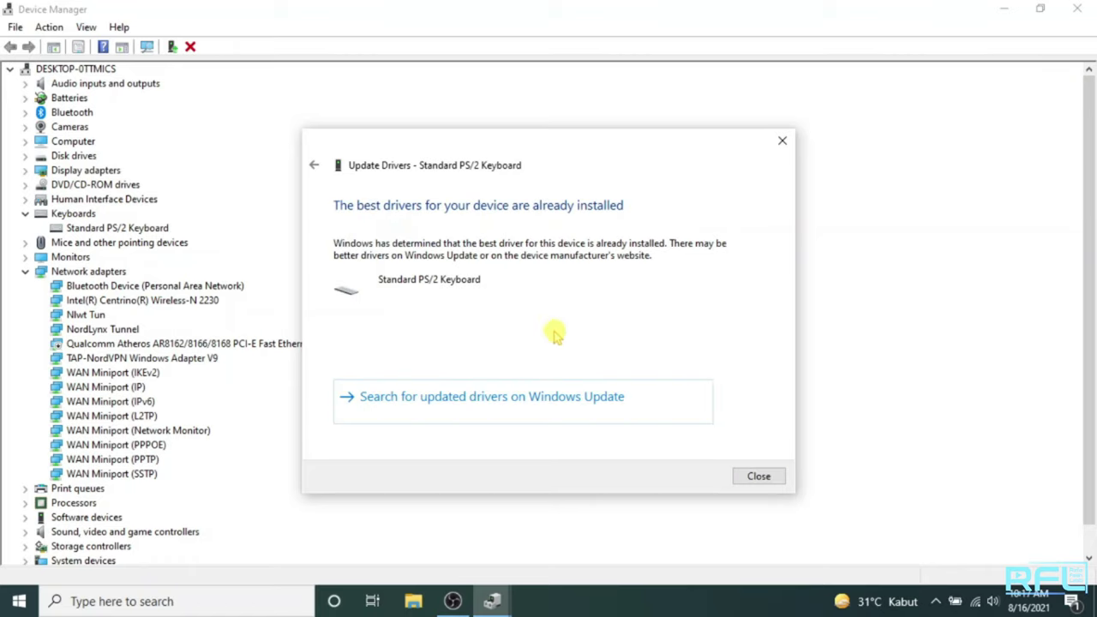
# Install the Standard PS/2 Keyboard driver manually from the list of available drivers on the computer, and restart the computer
pyautogui.click(315, 167)
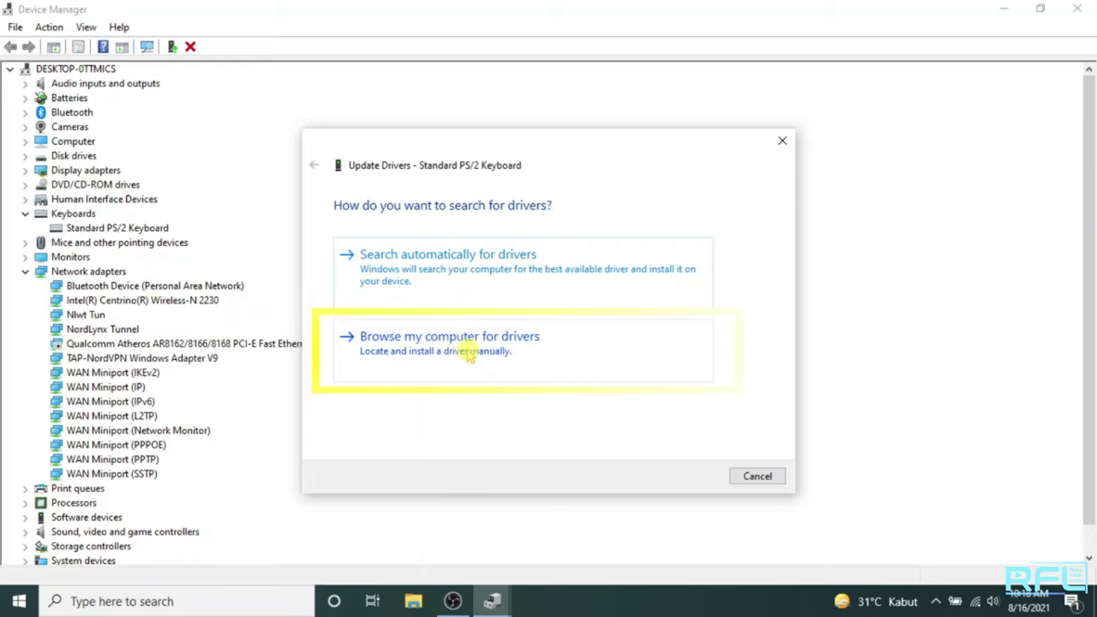
pyautogui.click(499, 354)
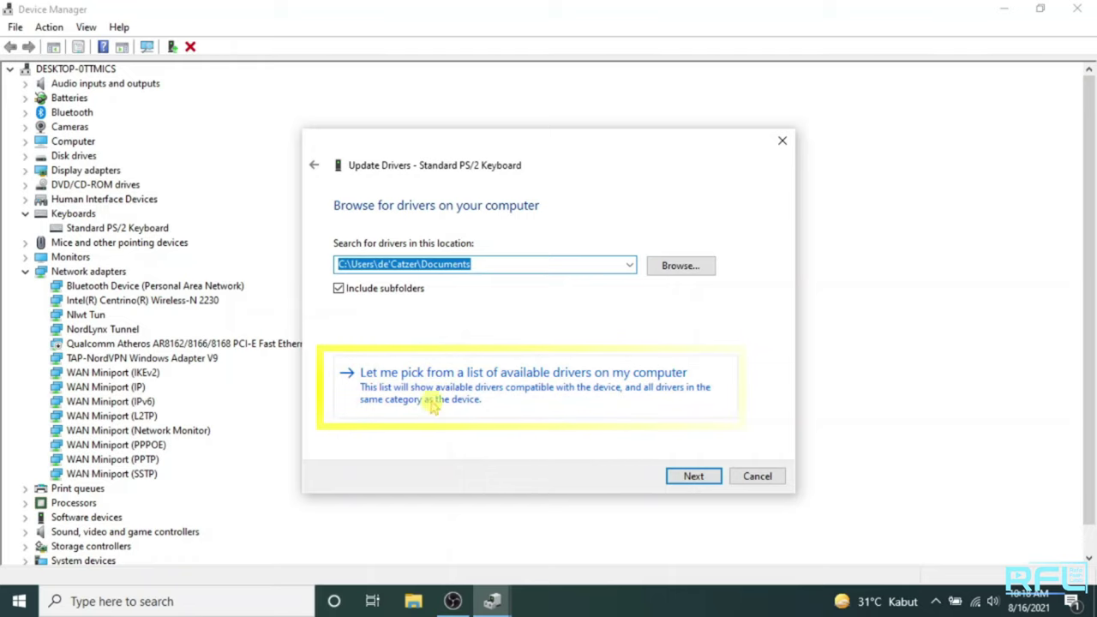
pyautogui.click(514, 391)
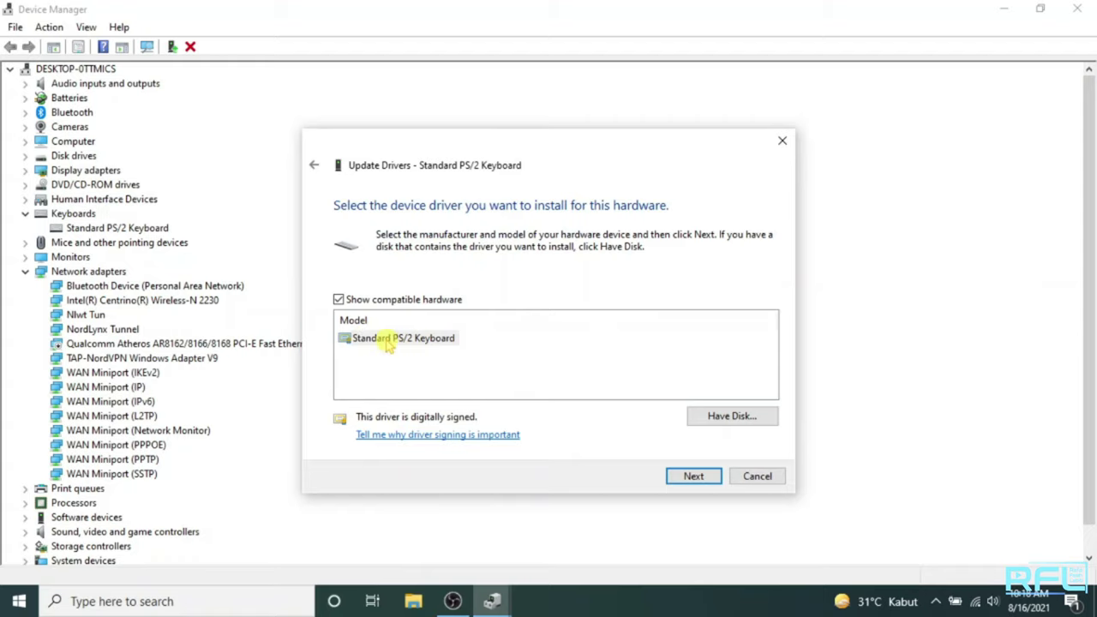
pyautogui.click(401, 341)
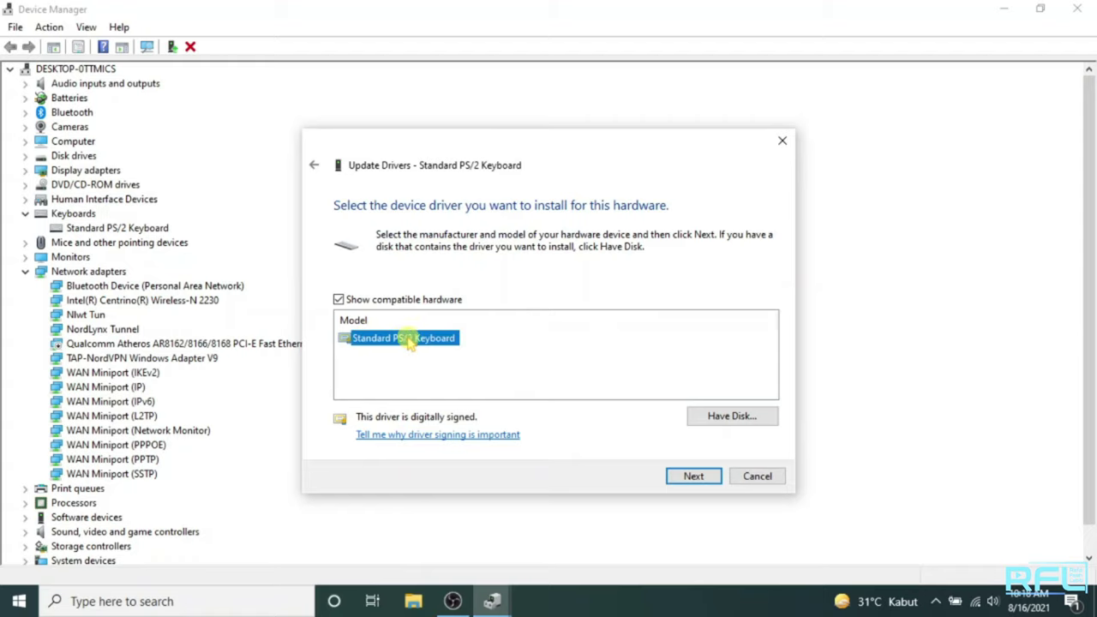
pyautogui.click(692, 477)
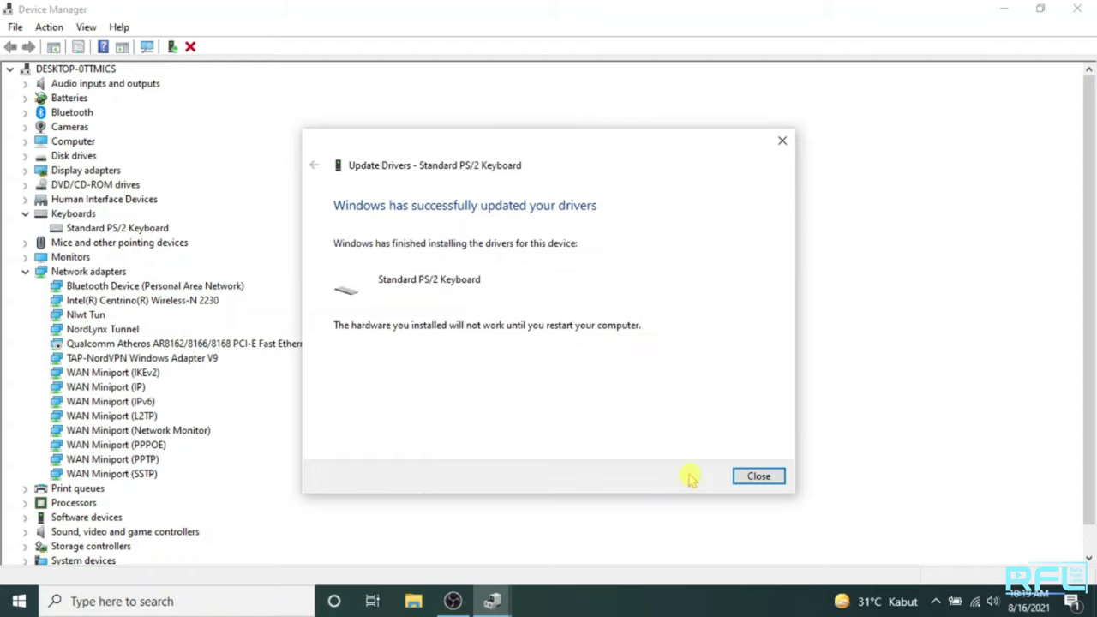
pyautogui.click(759, 477)
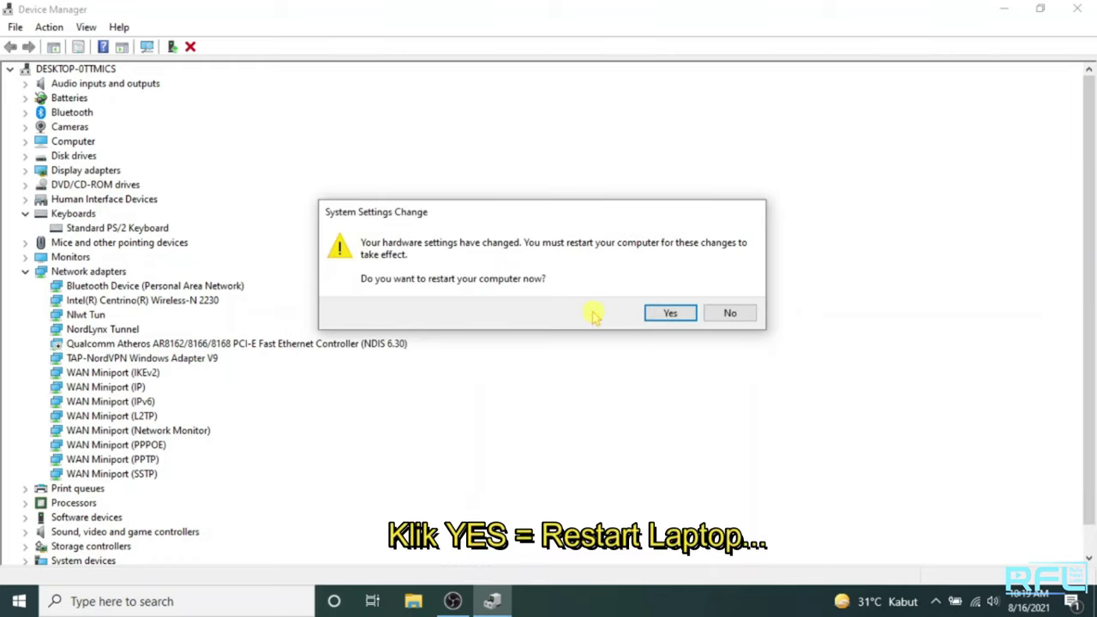
pyautogui.click(671, 313)
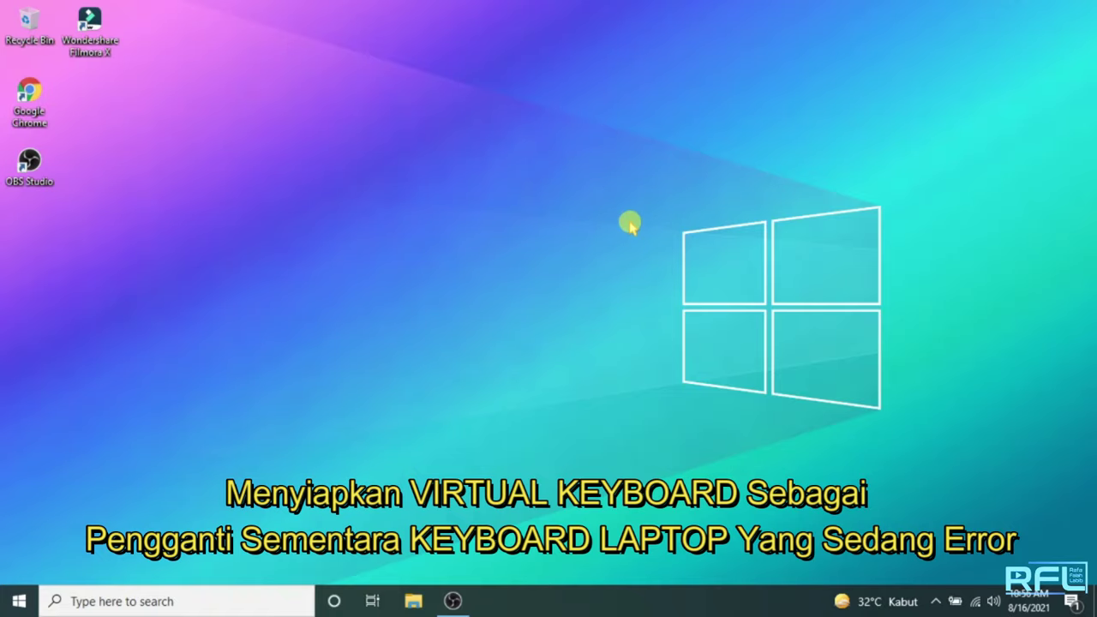
# Turn on the On-Screen Keyboard in the Ease of Access keyboard settings, and minimize the Settings window
pyautogui.click(19, 602)
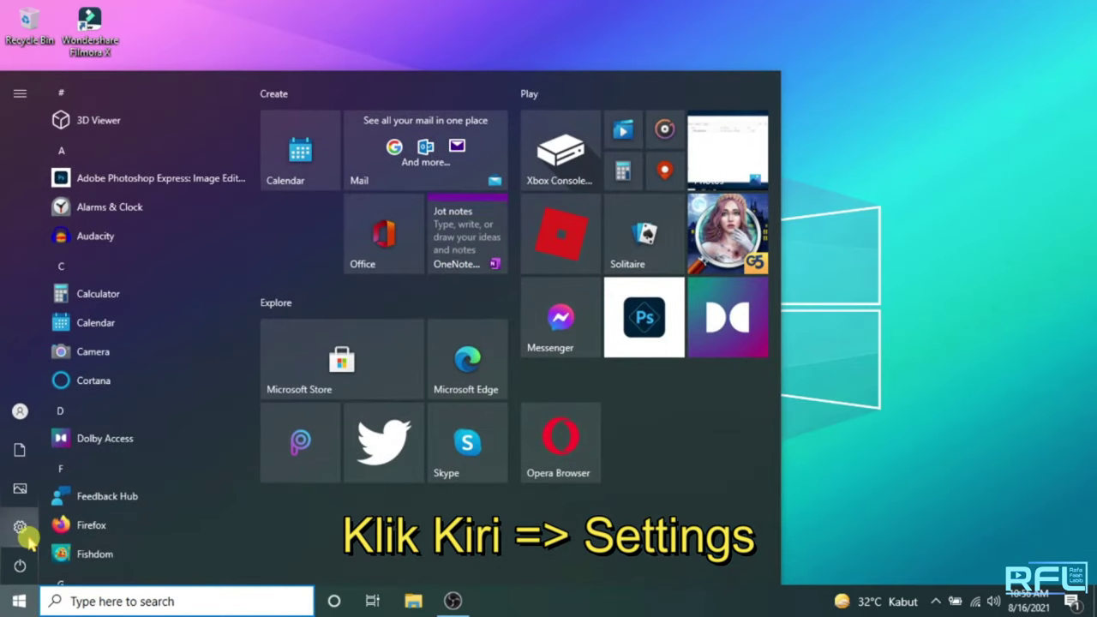
pyautogui.moveTo(21, 527)
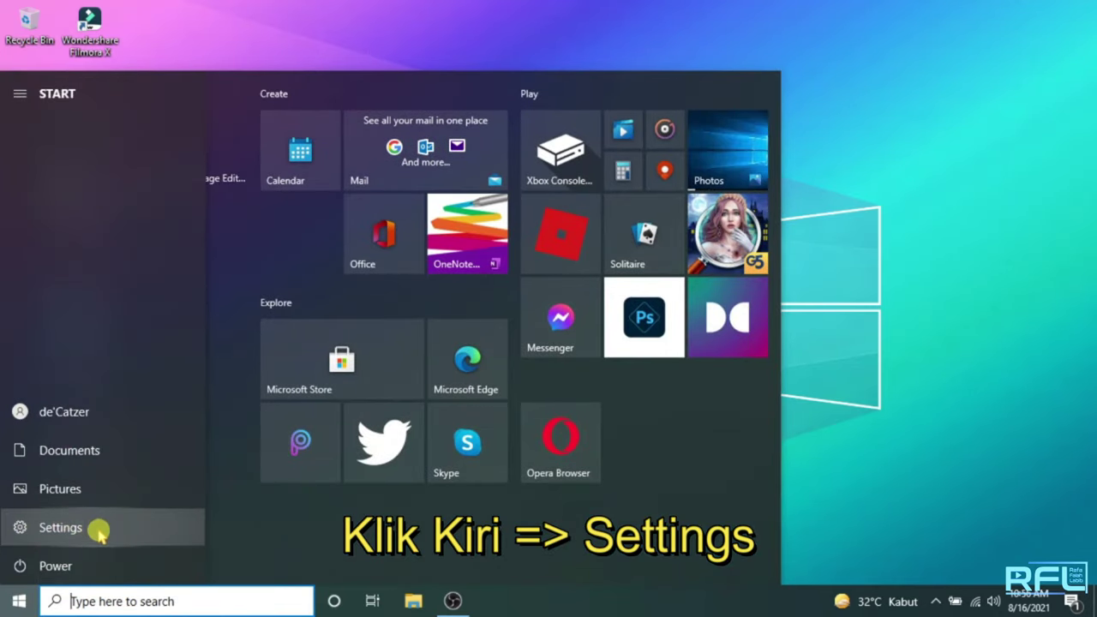
pyautogui.click(60, 528)
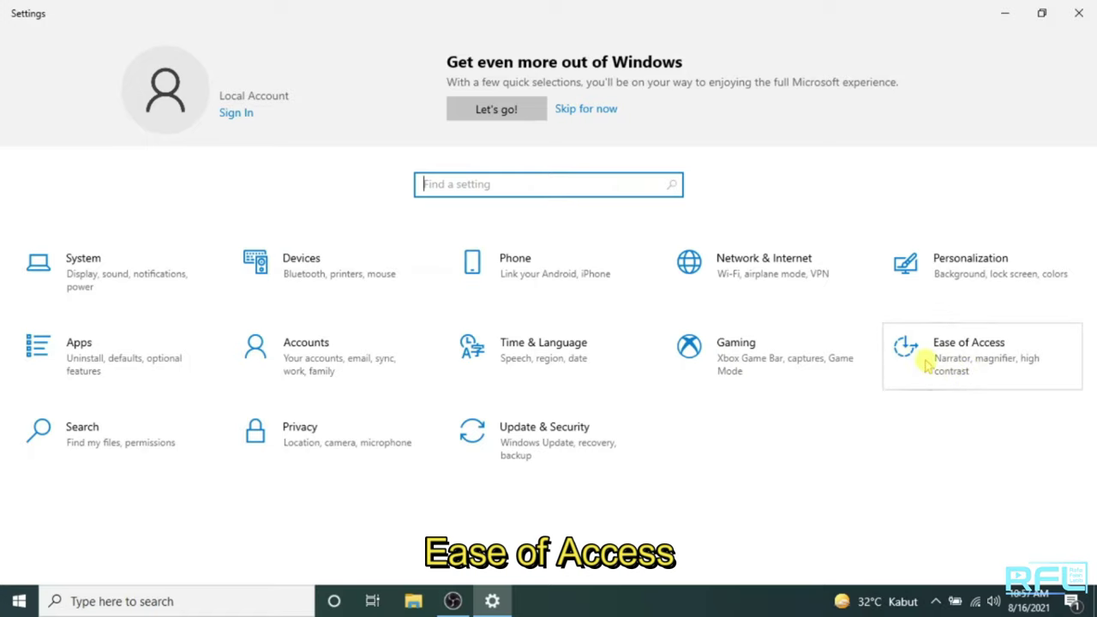
pyautogui.click(984, 370)
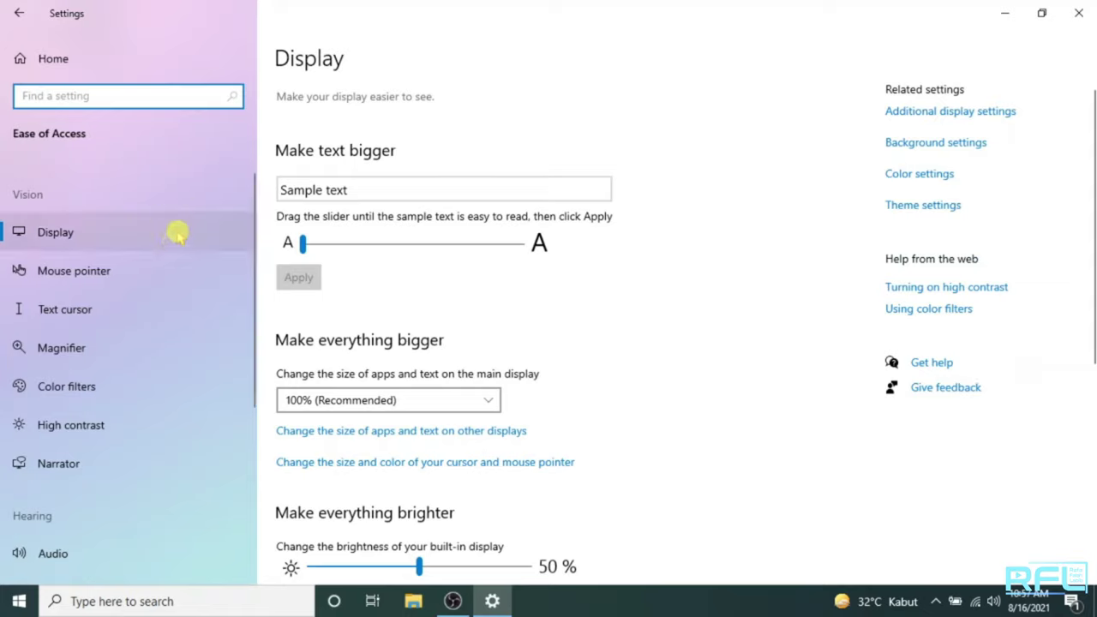
pyautogui.scroll(-1, 167, 317)
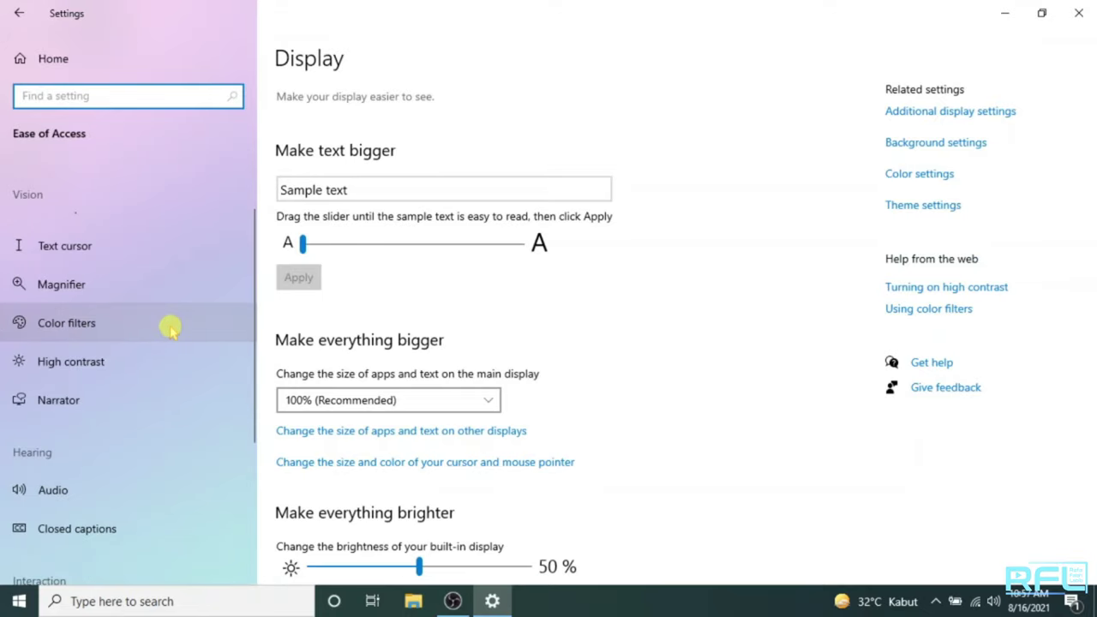
pyautogui.scroll(-4, 170, 329)
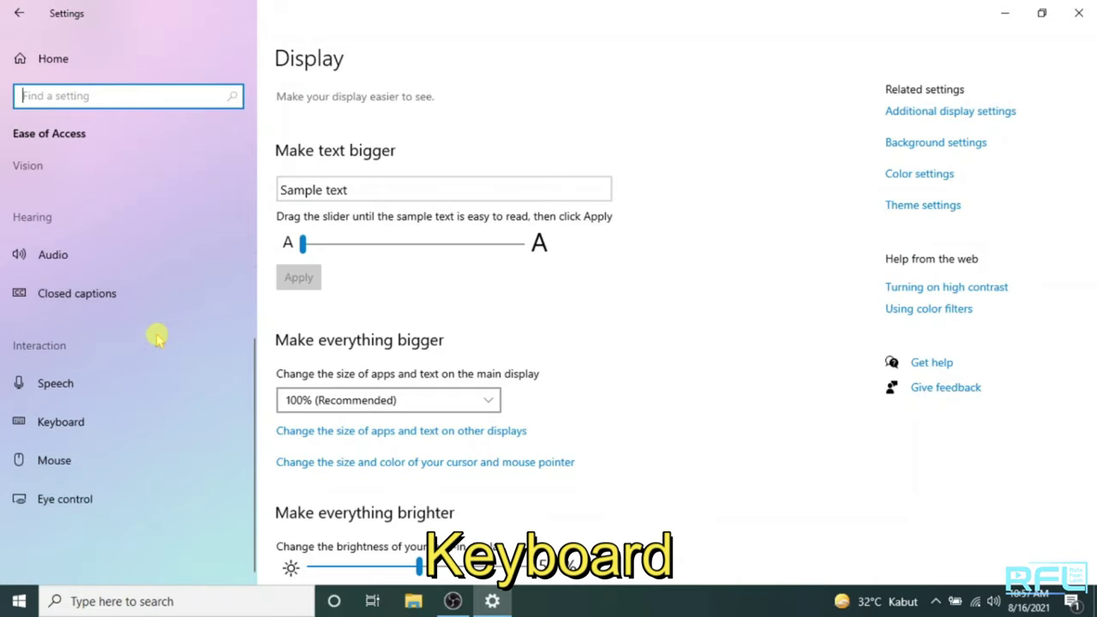
pyautogui.click(127, 421)
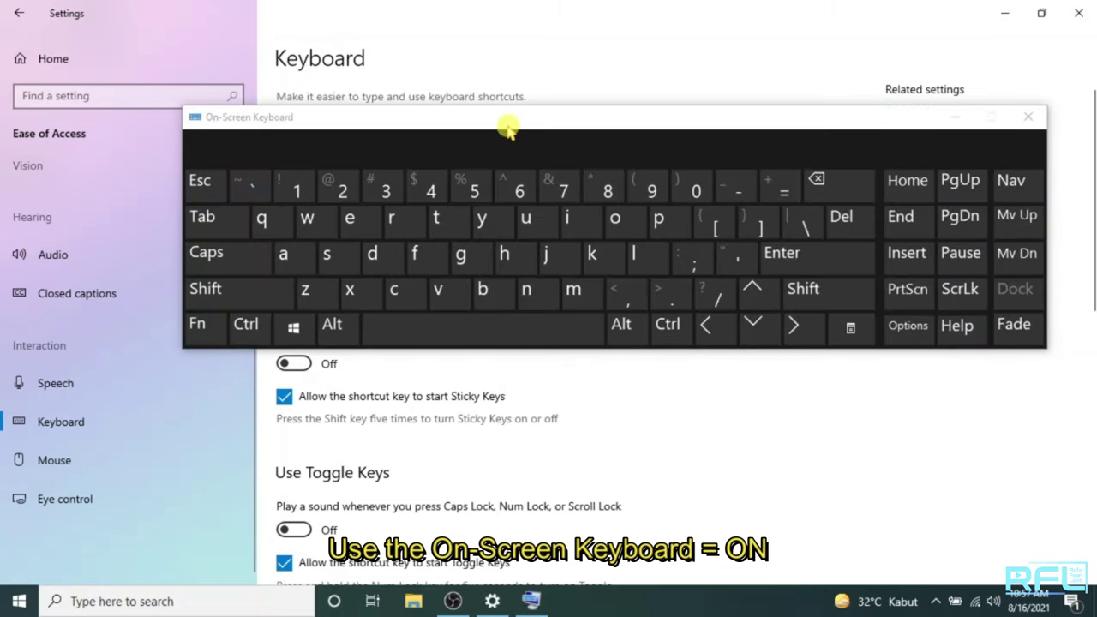
pyautogui.moveTo(509, 129); pyautogui.dragTo(533, 123)
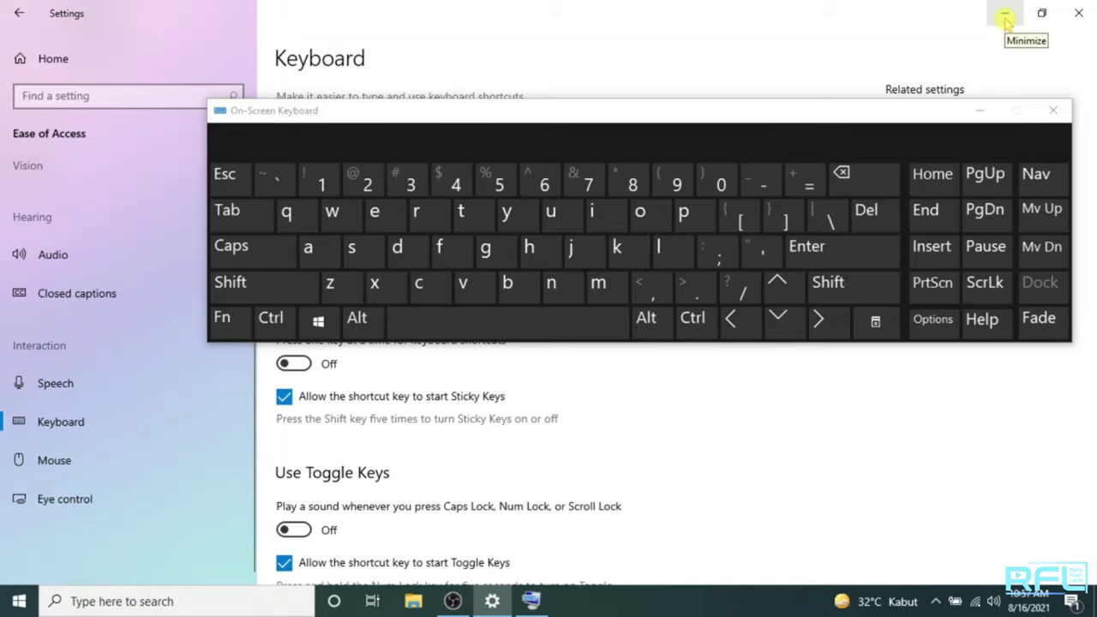
pyautogui.click(1005, 15)
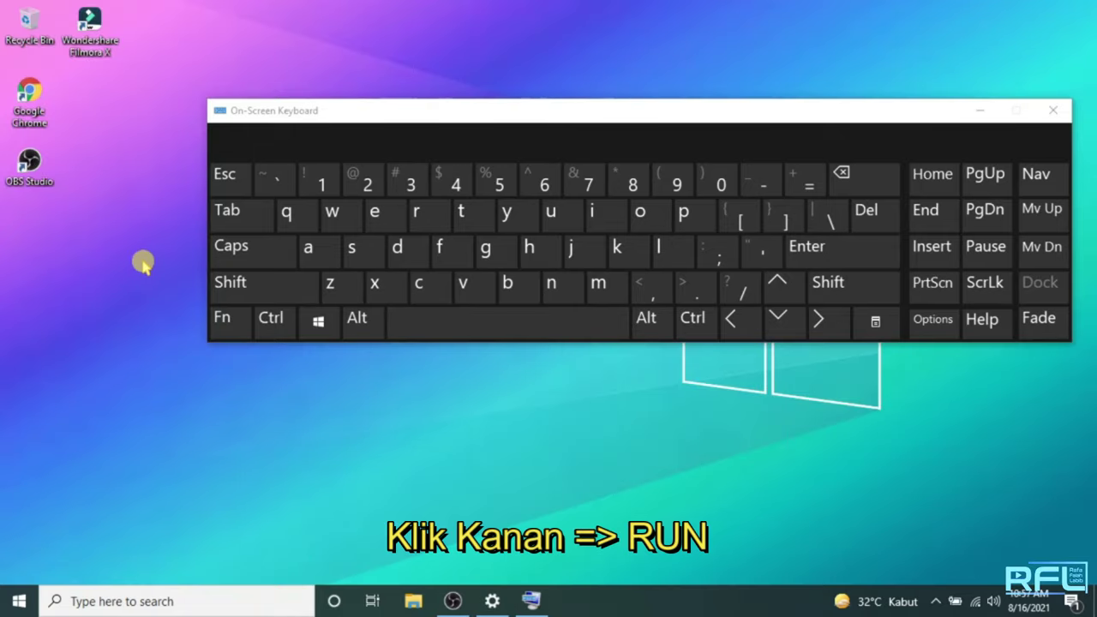
# Run regedit from the Run dialog using the On-Screen Keyboard, and allow Registry Editor to make changes to the device
pyautogui.rightClick(20, 599)
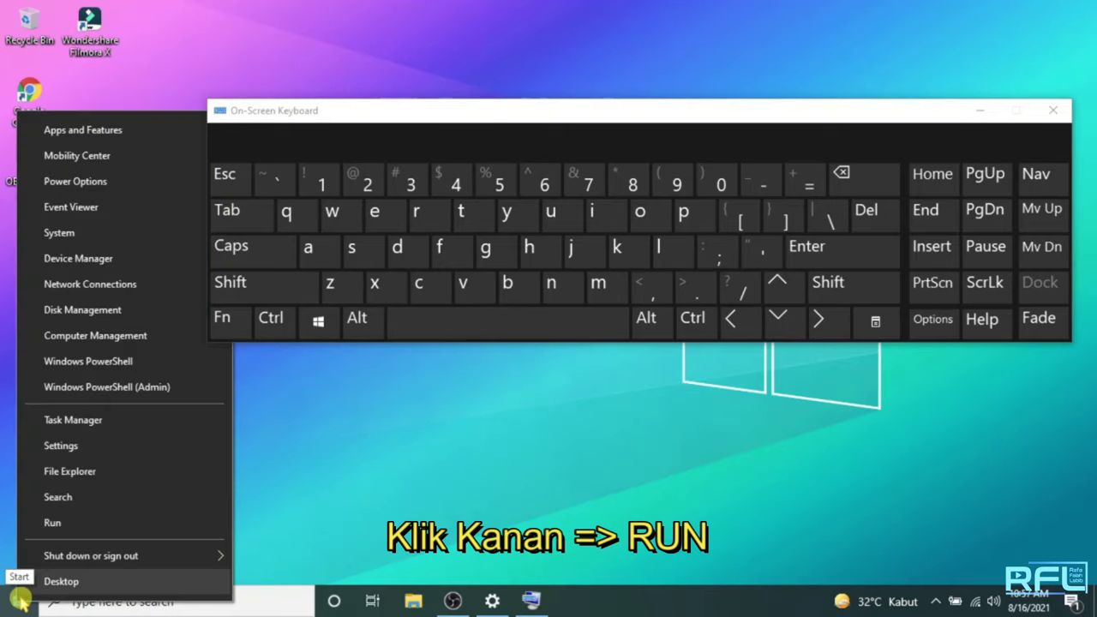
pyautogui.click(53, 522)
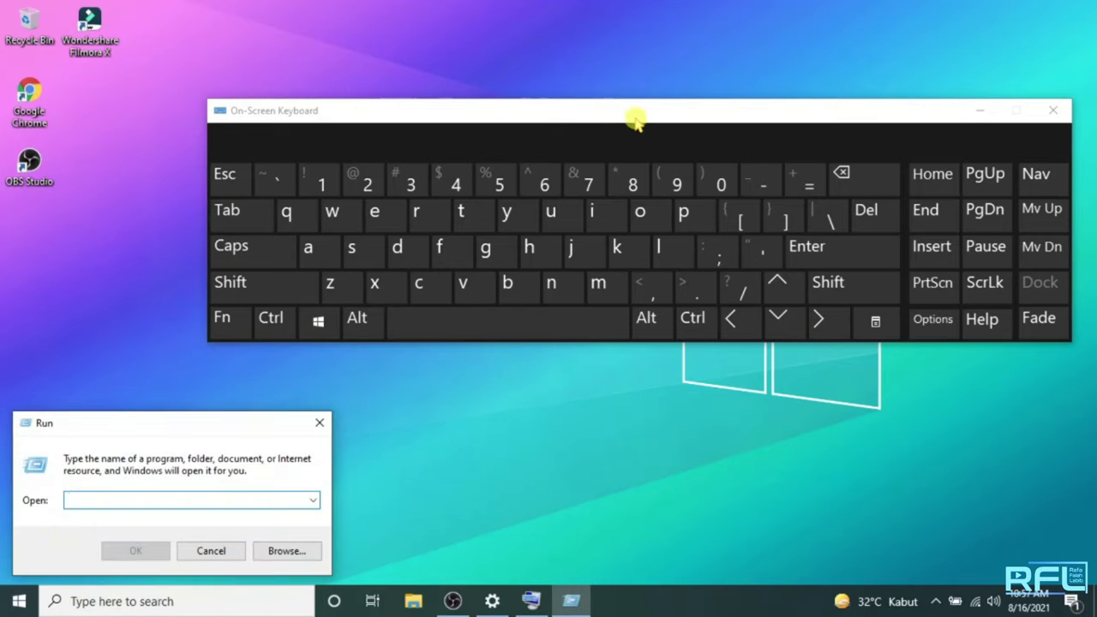
pyautogui.moveTo(634, 120); pyautogui.dragTo(440, 175)
pyautogui.click(91, 499)
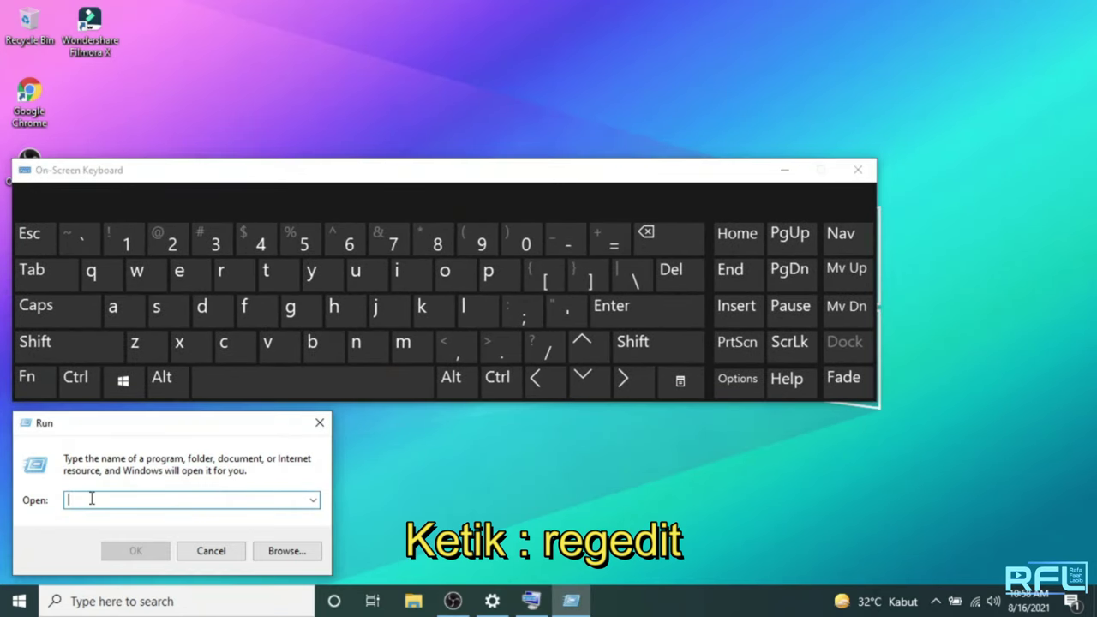
pyautogui.click(225, 285)
pyautogui.click(182, 274)
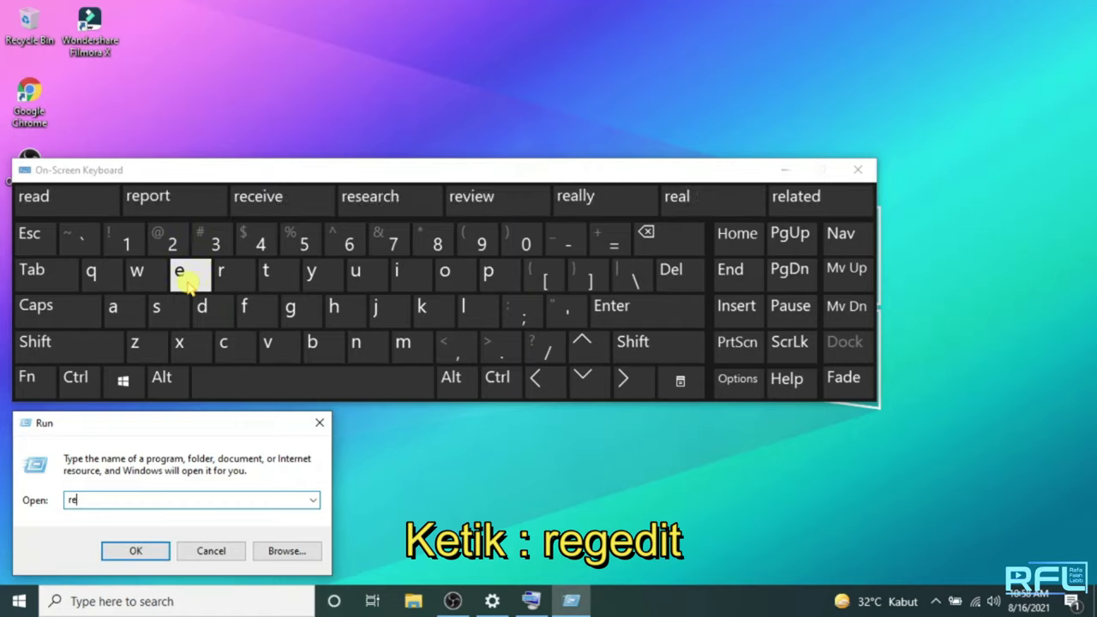
pyautogui.click(290, 314)
pyautogui.click(178, 279)
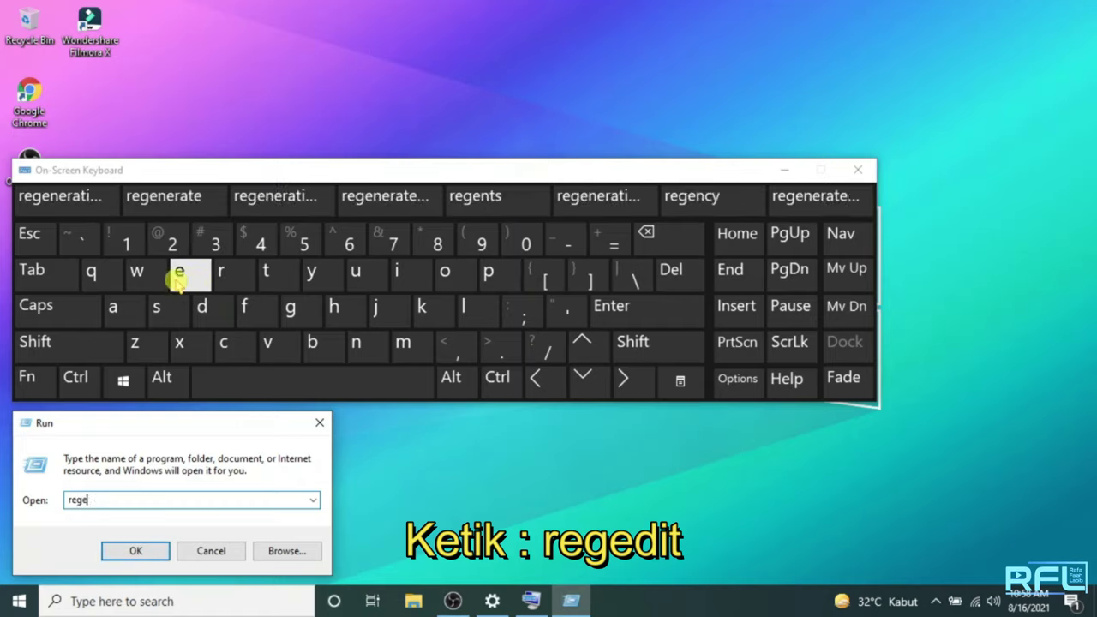
pyautogui.click(211, 314)
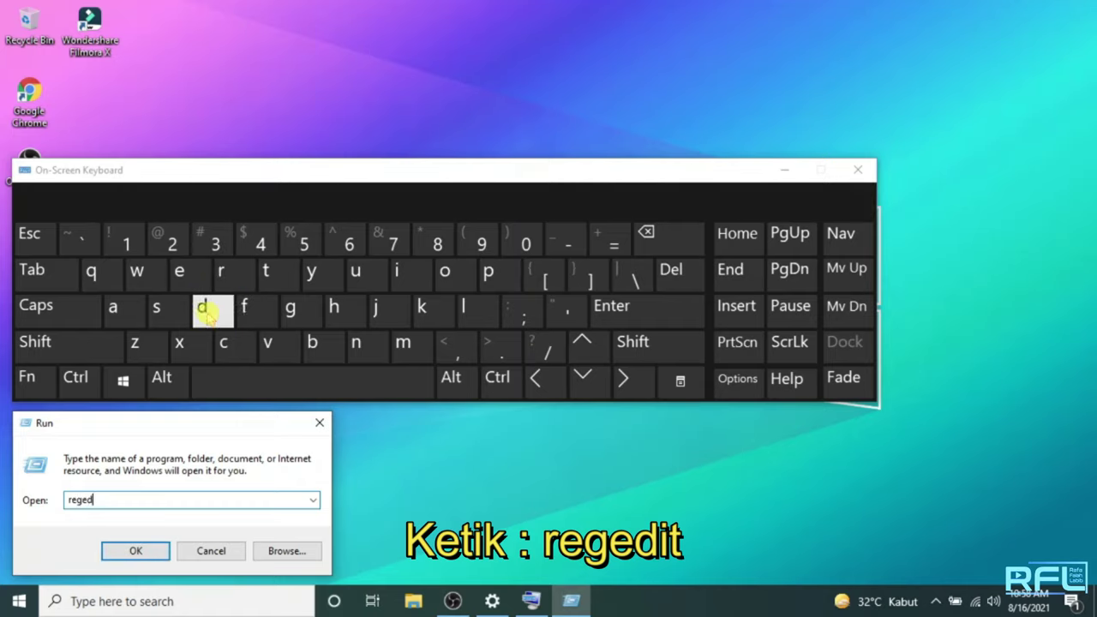
pyautogui.click(401, 276)
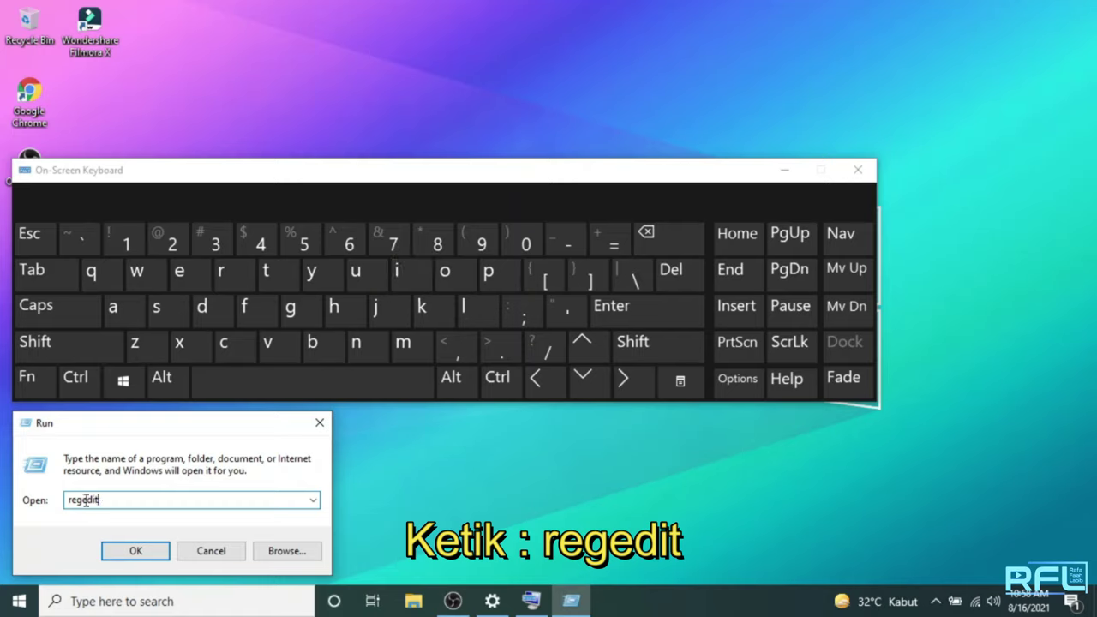
pyautogui.click(136, 552)
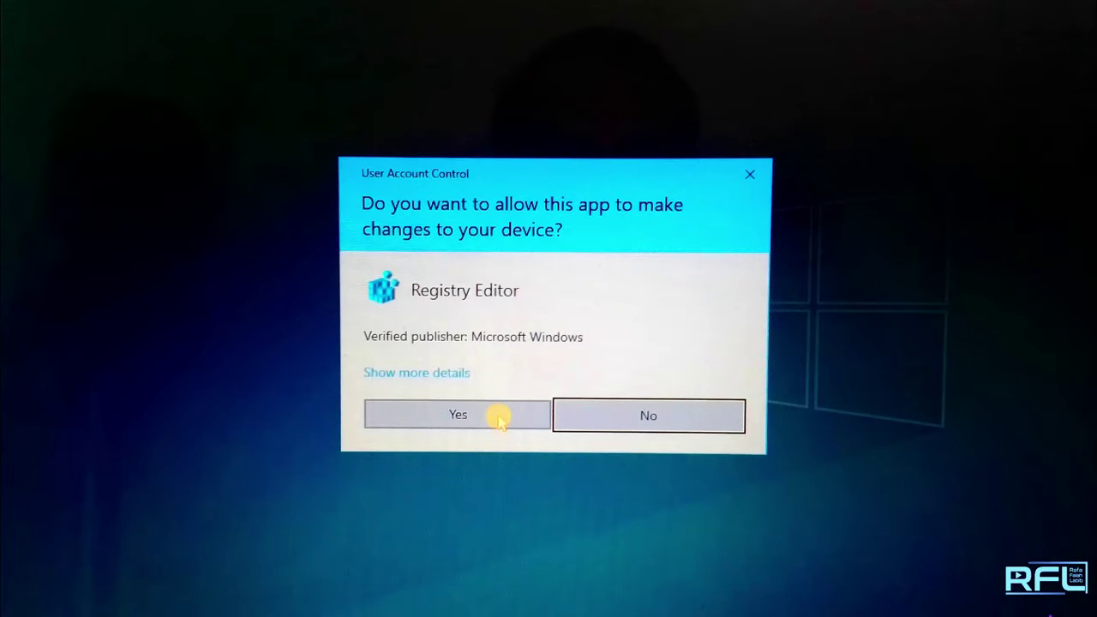
pyautogui.click(499, 418)
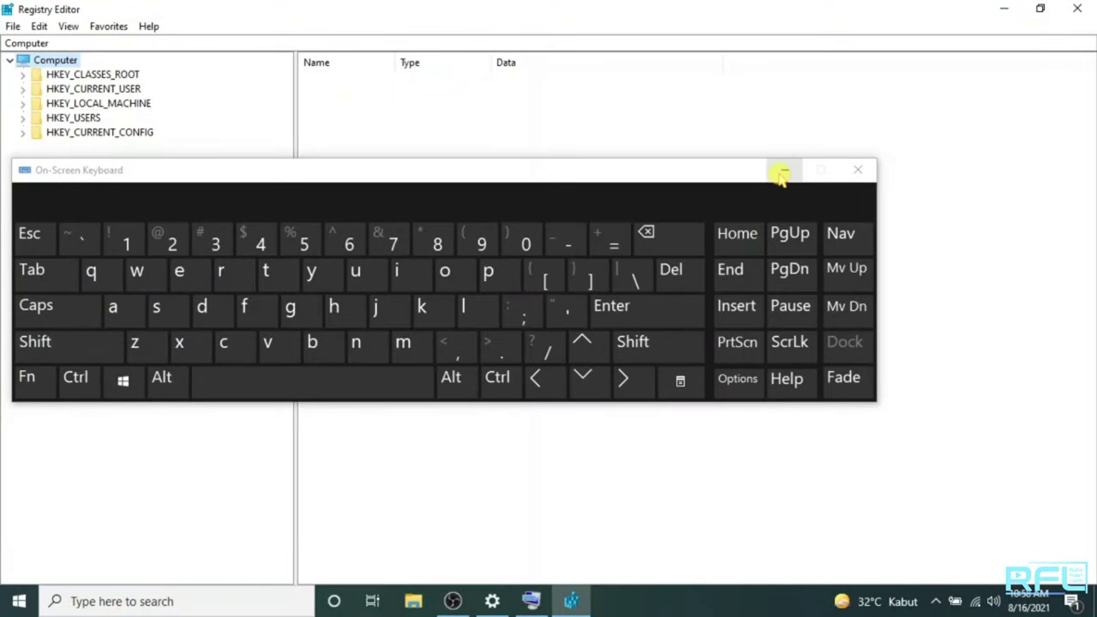
# Minimize the On-Screen Keyboard and expand the registry tree down to HKEY_LOCAL_MACHINE\SYSTEM\CurrentControlSet\Services
pyautogui.click(782, 173)
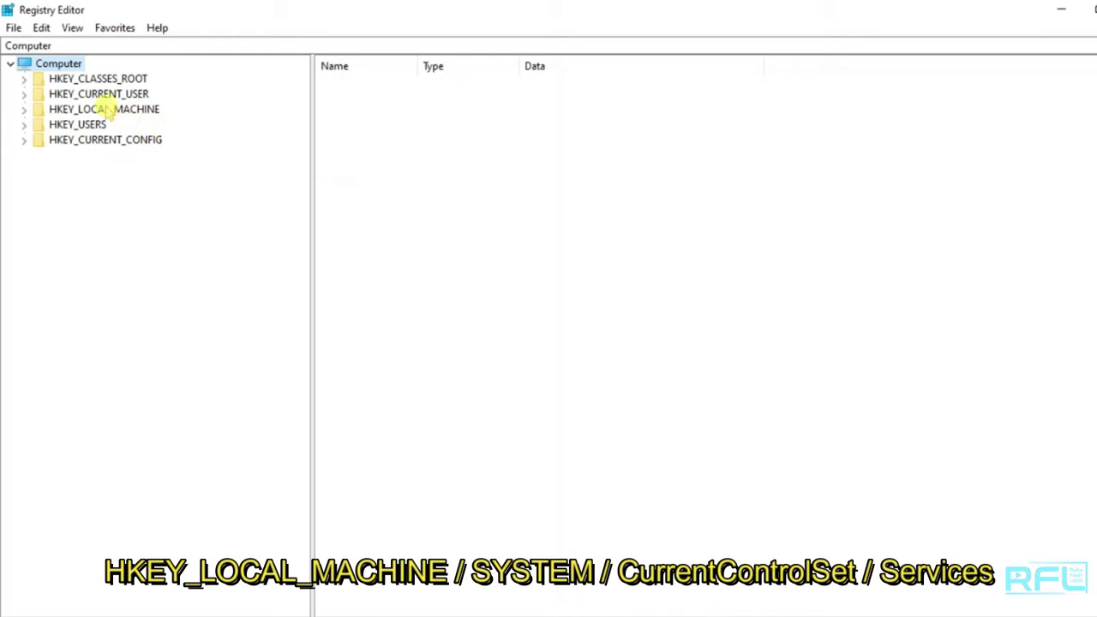
pyautogui.click(24, 110)
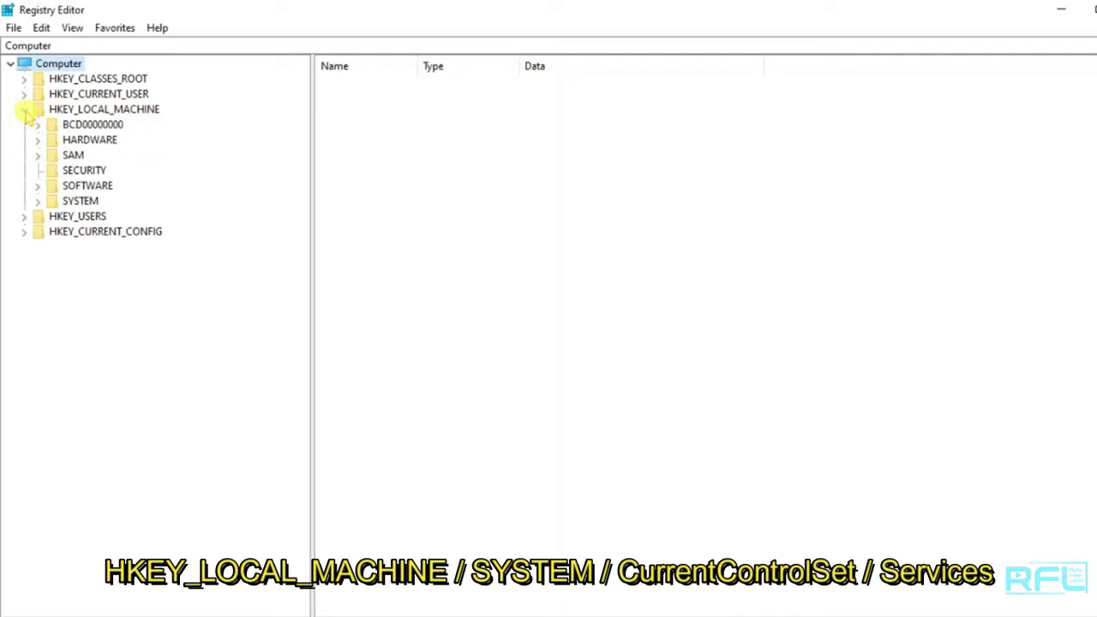
pyautogui.click(38, 202)
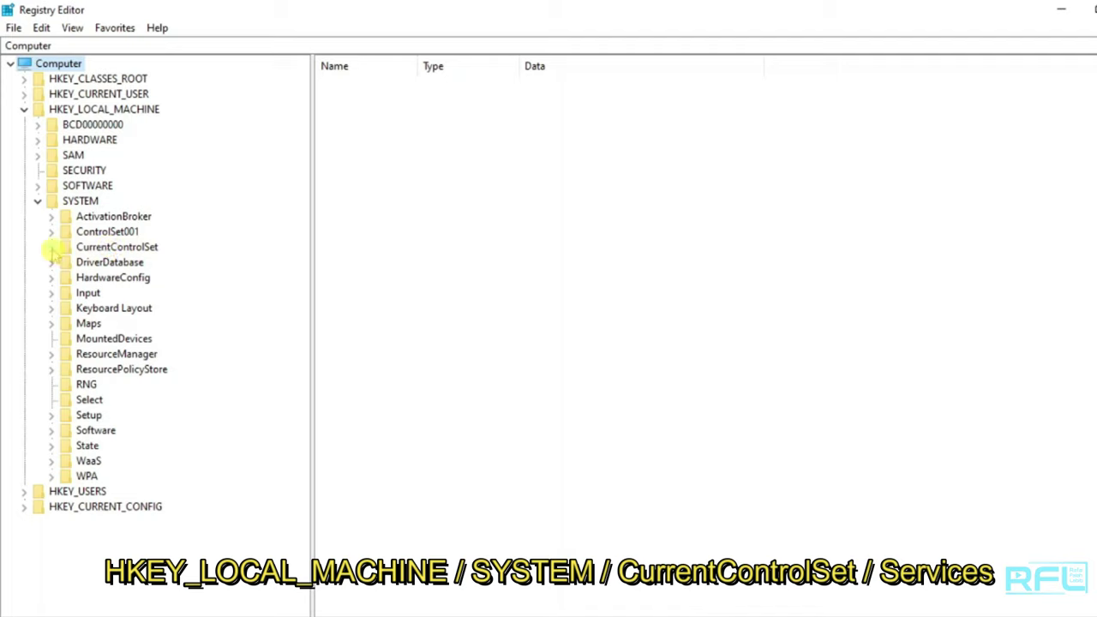
pyautogui.click(52, 248)
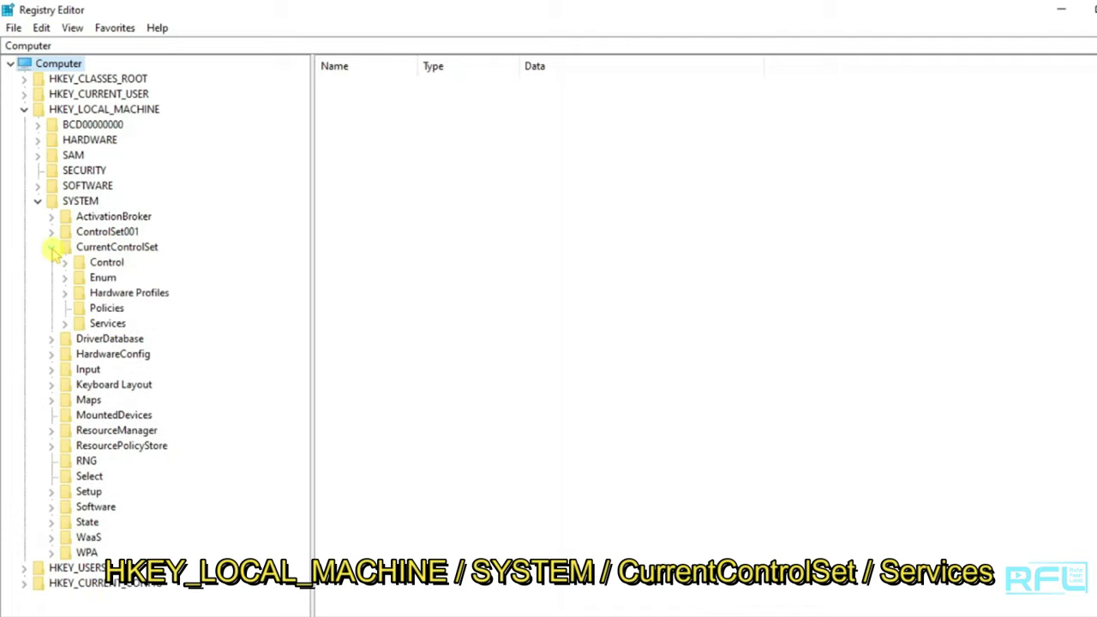
pyautogui.click(65, 324)
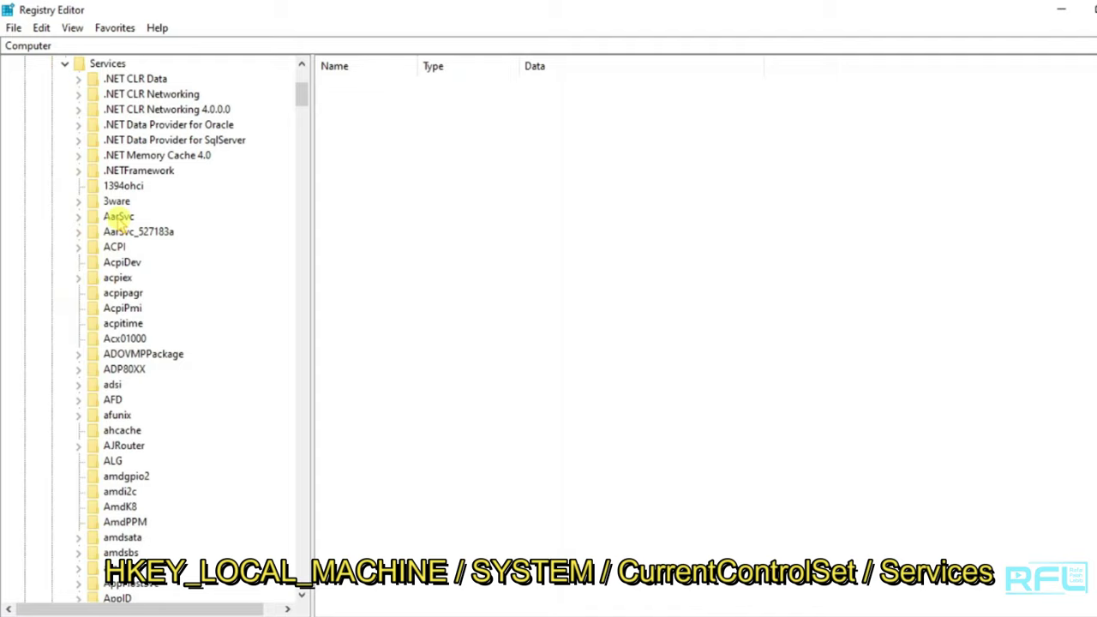
# Locate the i8042prt key under Services and open it to list its values
pyautogui.scroll(-3, 118, 218)
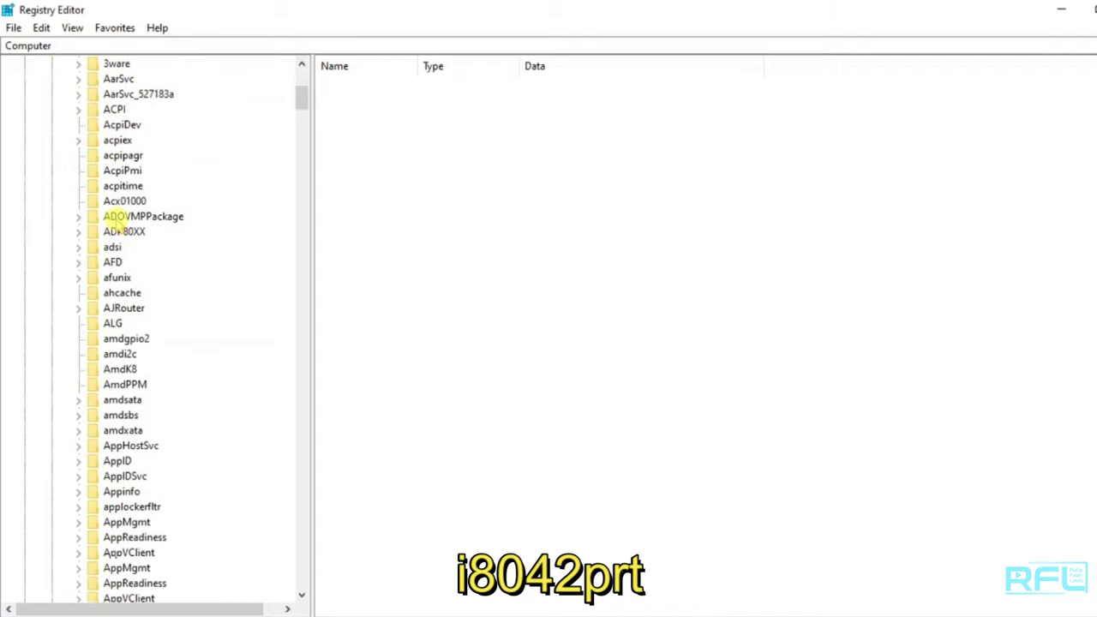
pyautogui.scroll(-5, 118, 217)
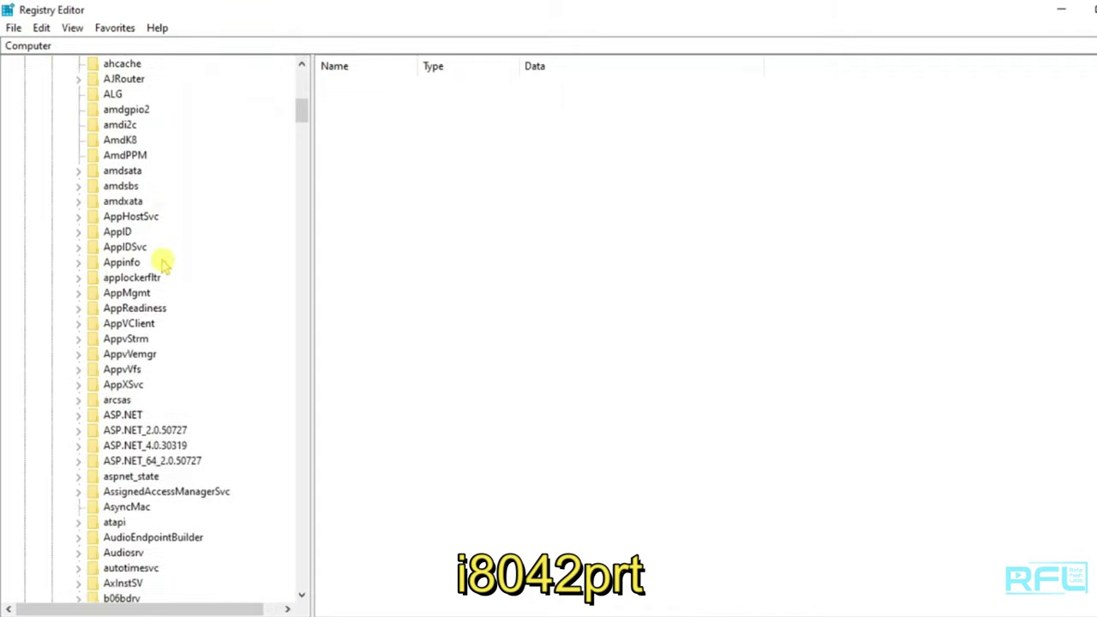
pyautogui.scroll(-10, 162, 261)
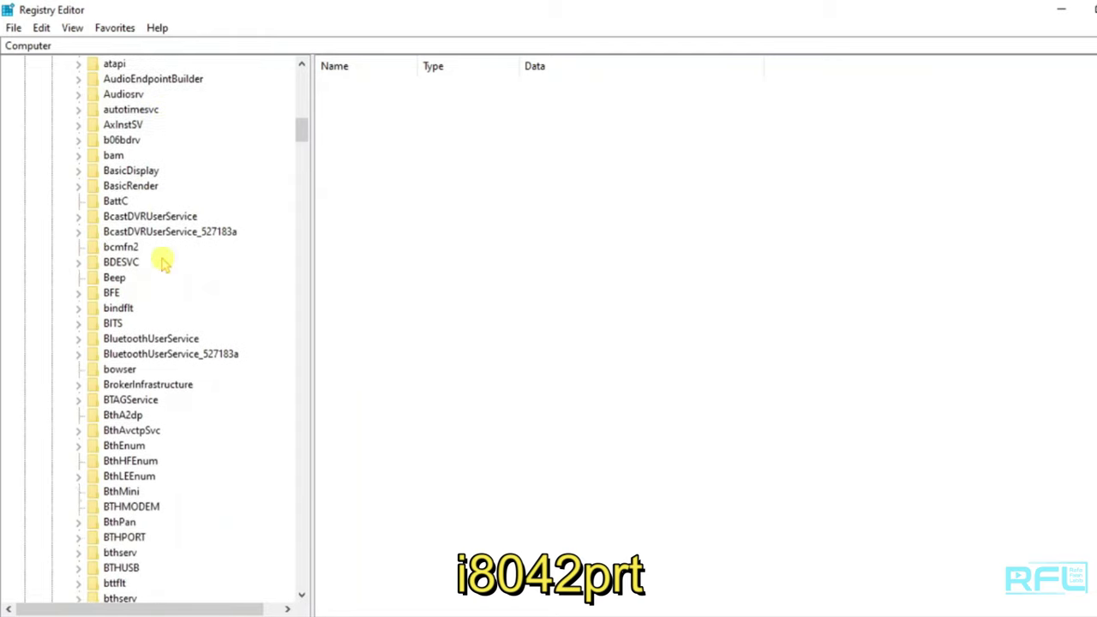
pyautogui.scroll(-9, 163, 262)
pyautogui.scroll(-16, 163, 261)
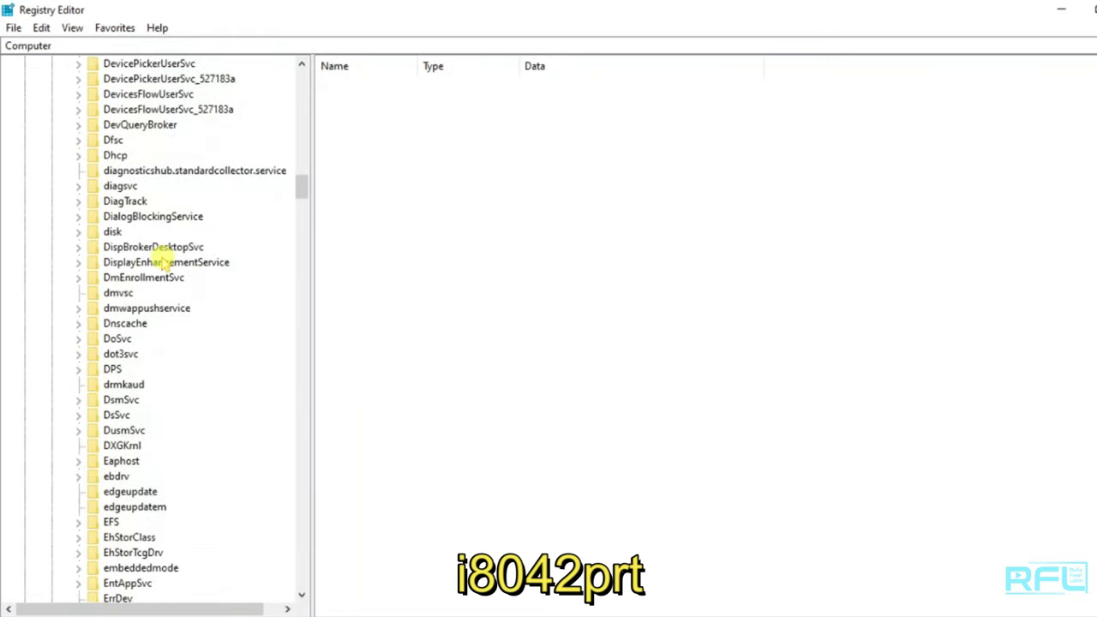
pyautogui.scroll(-15, 163, 262)
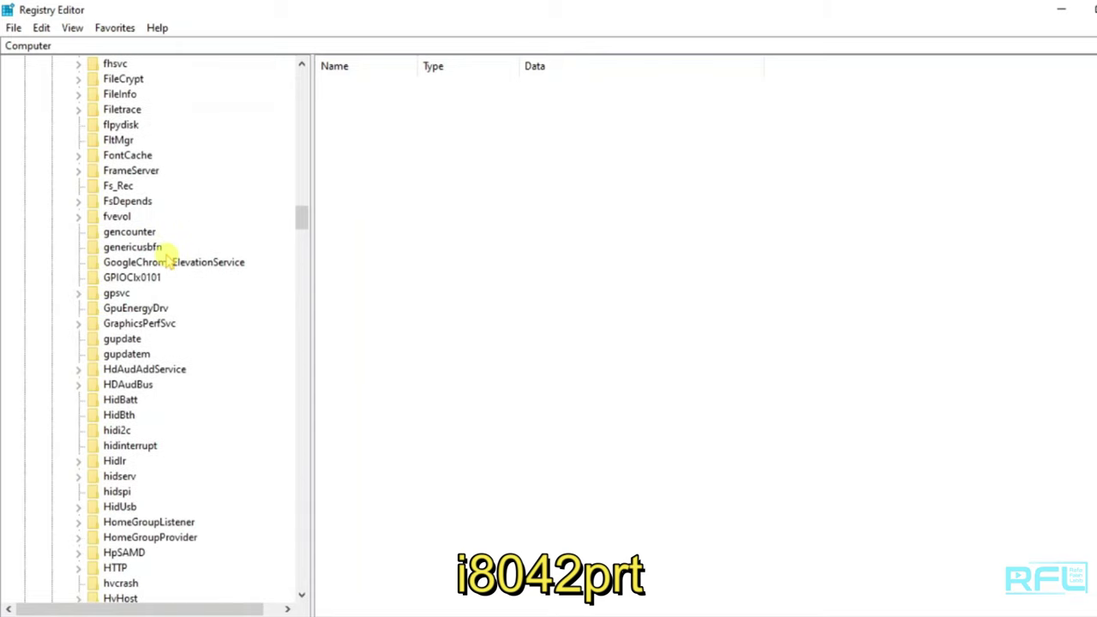
pyautogui.scroll(-9, 167, 261)
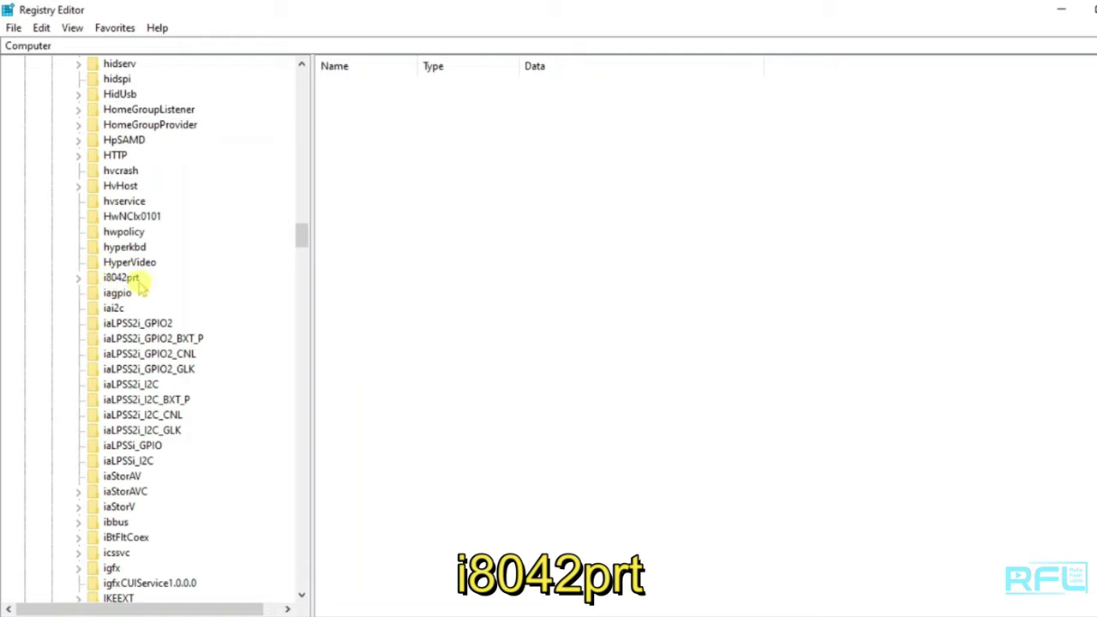
pyautogui.doubleClick(128, 280)
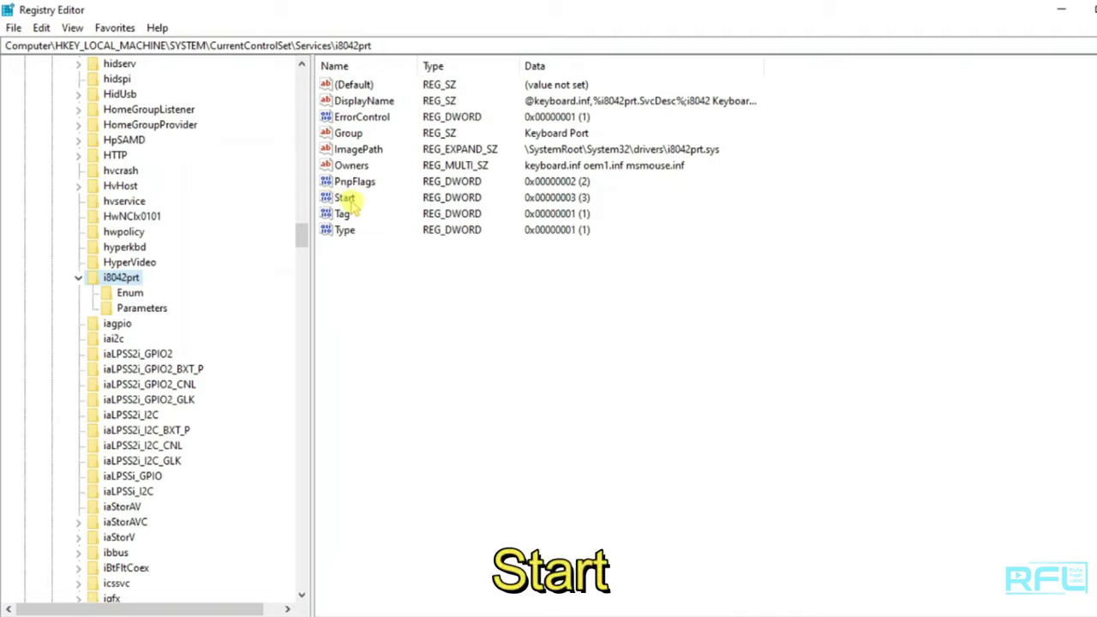
# Set the value data of the i8042prt key's Start DWORD to 1 using the On-Screen Keyboard
pyautogui.doubleClick(346, 198)
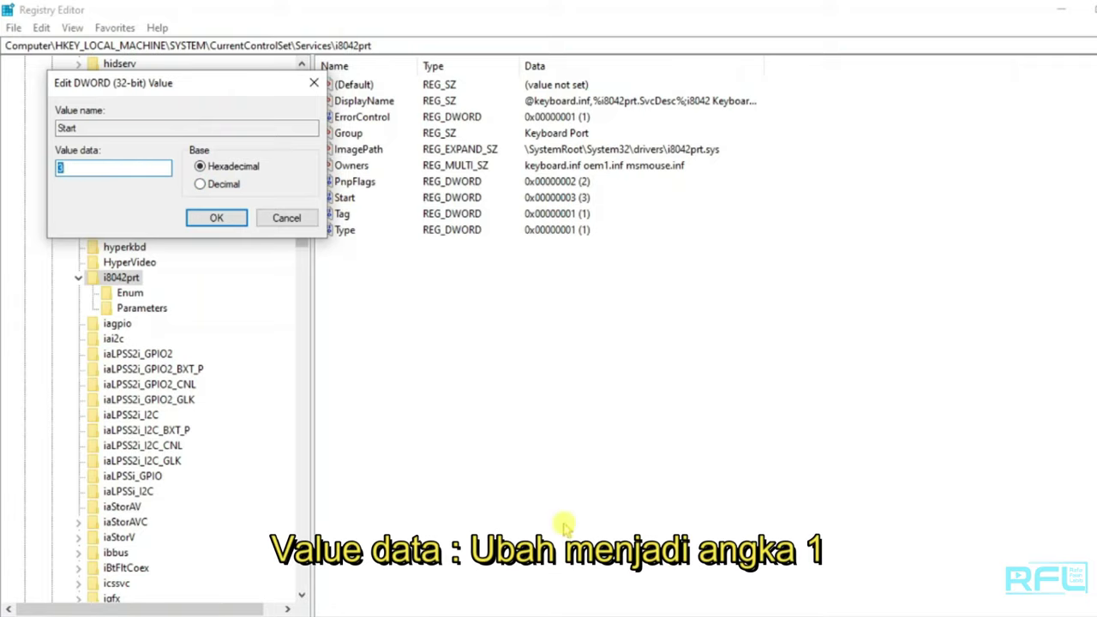
pyautogui.press('ctrl+super+o')
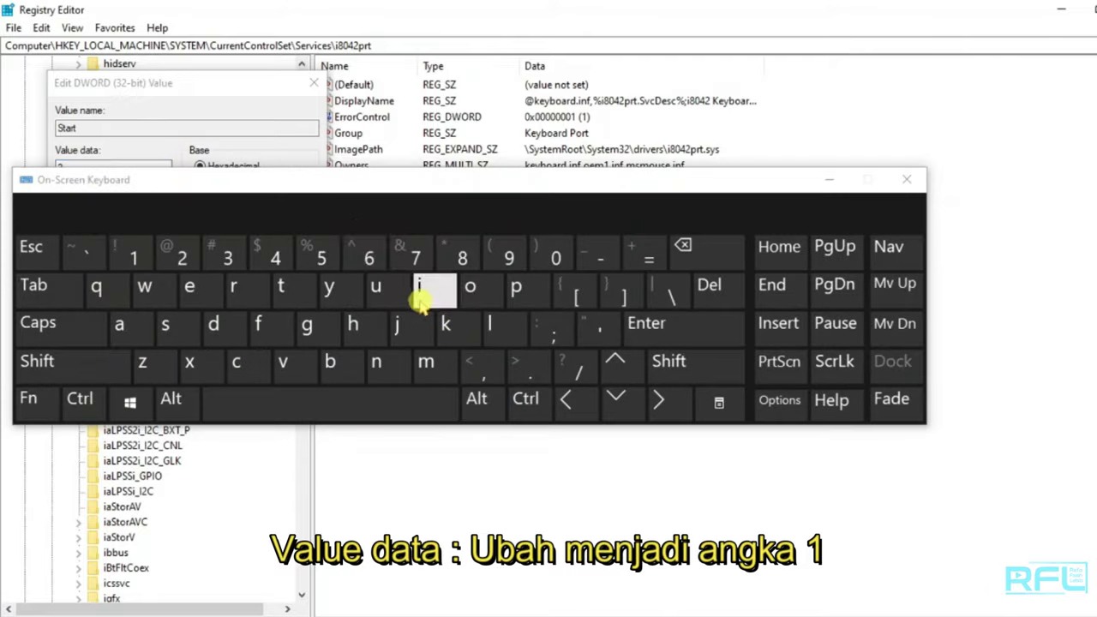
pyautogui.moveTo(353, 197); pyautogui.dragTo(378, 256)
pyautogui.click(72, 168)
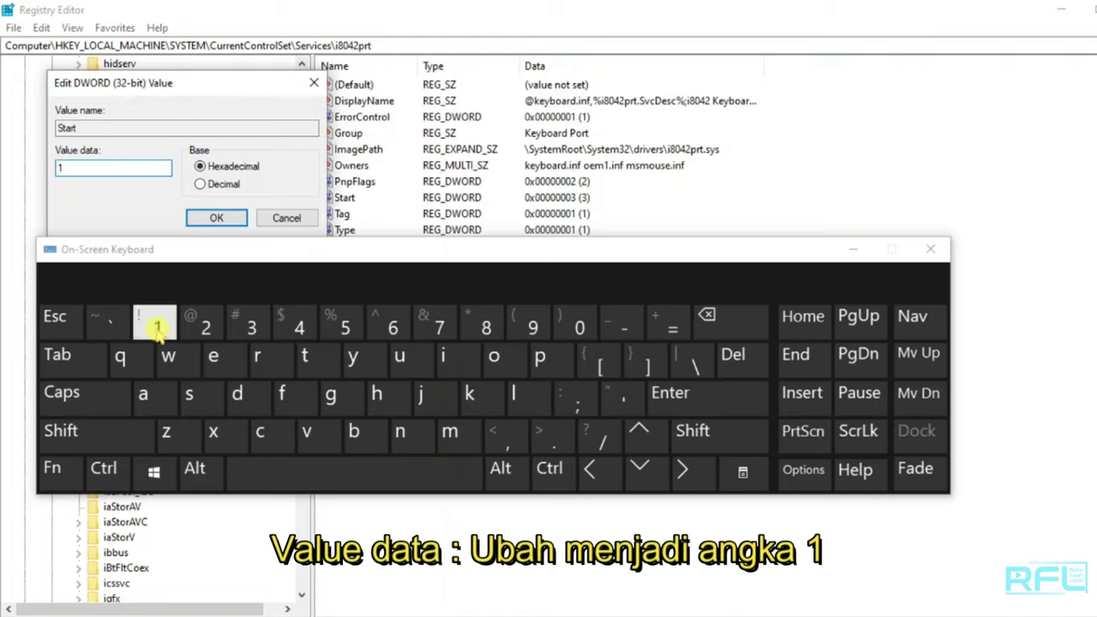
pyautogui.click(854, 252)
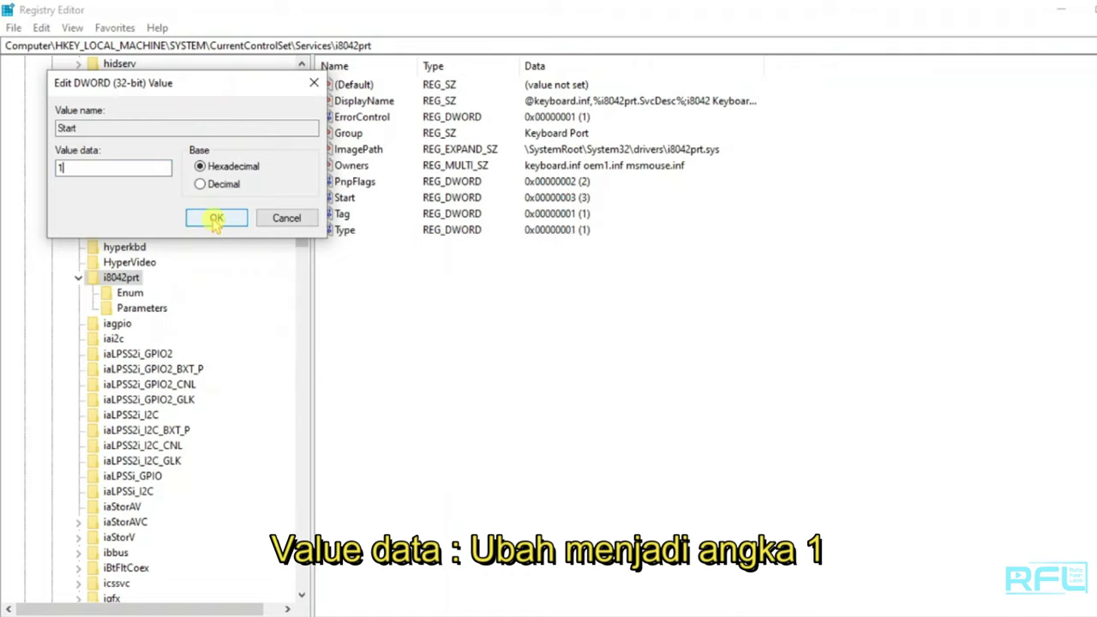
pyautogui.click(216, 220)
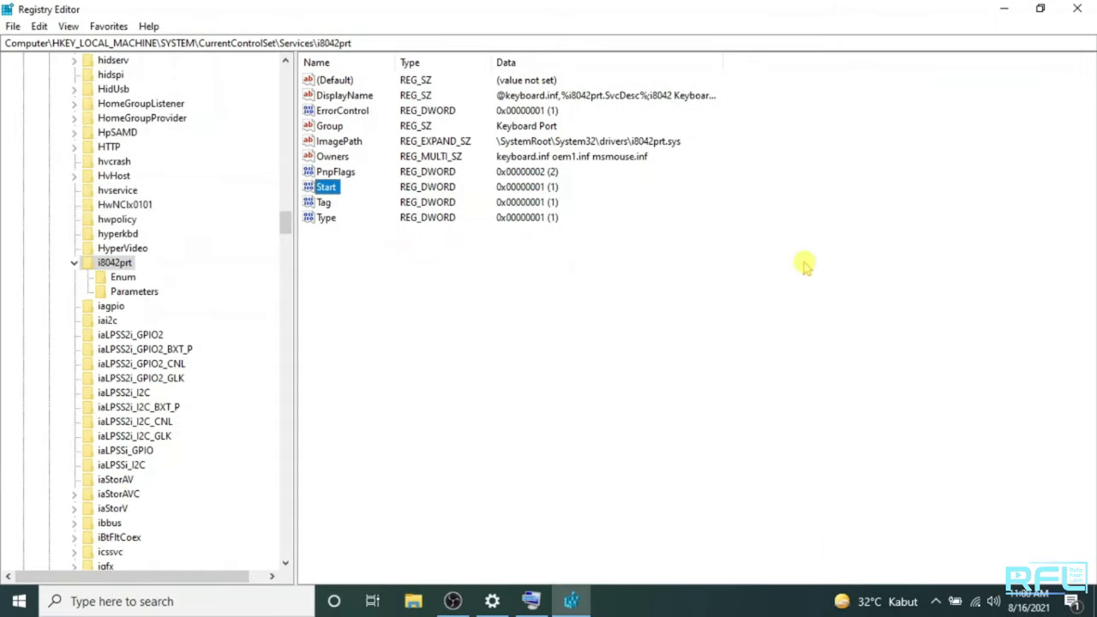
# Close Registry Editor and the On-Screen Keyboard
pyautogui.click(1077, 8)
pyautogui.click(530, 603)
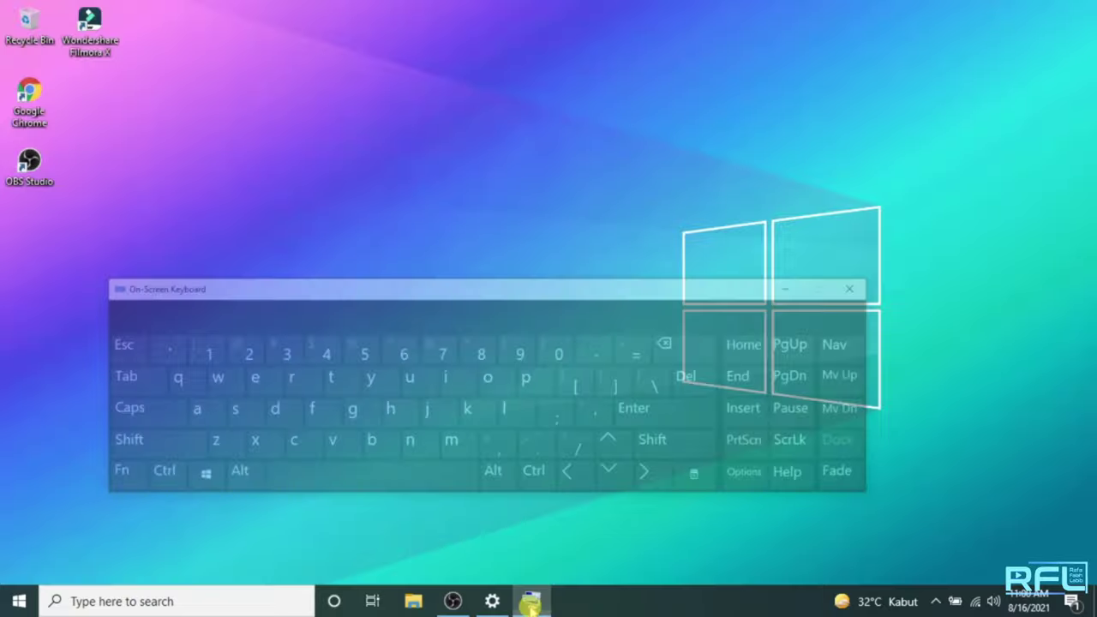
pyautogui.click(885, 242)
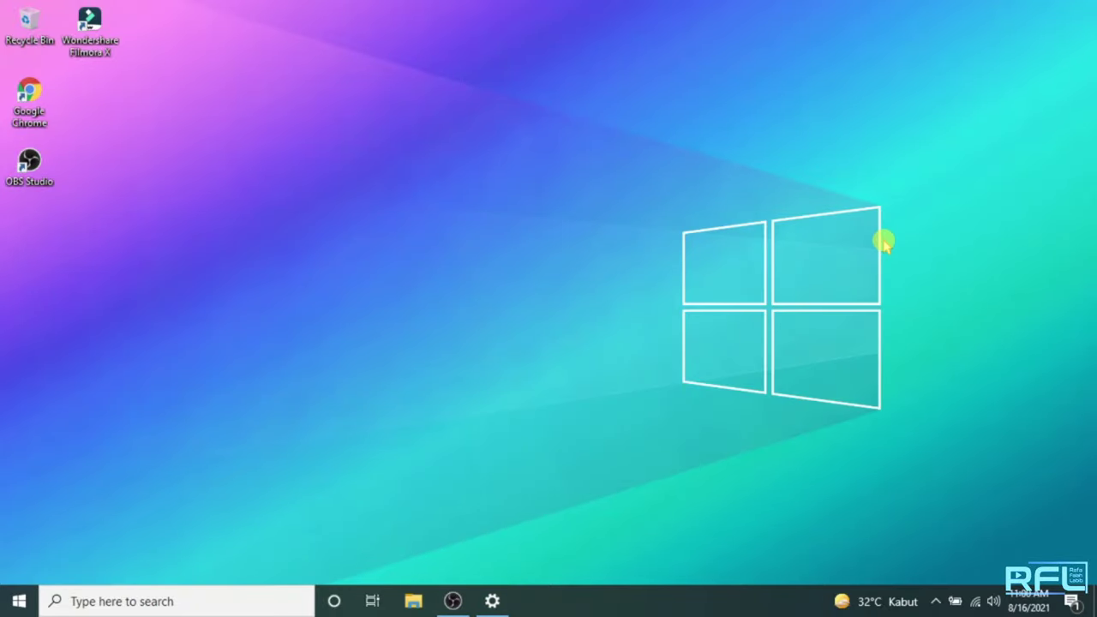
# Restart the laptop from the Windows power options
pyautogui.click(19, 601)
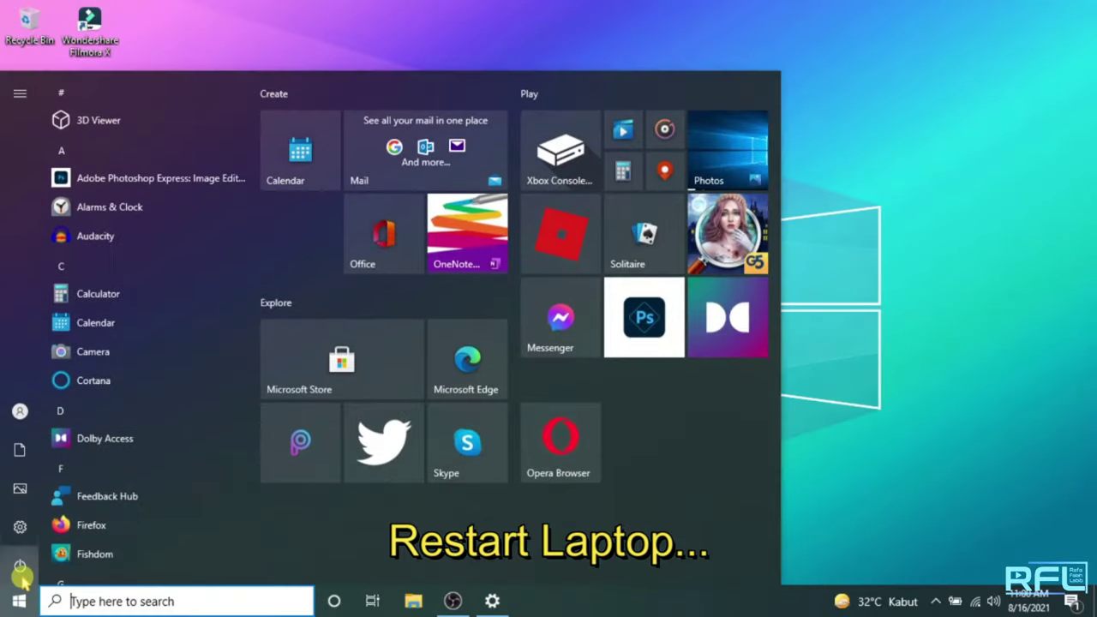
pyautogui.click(20, 568)
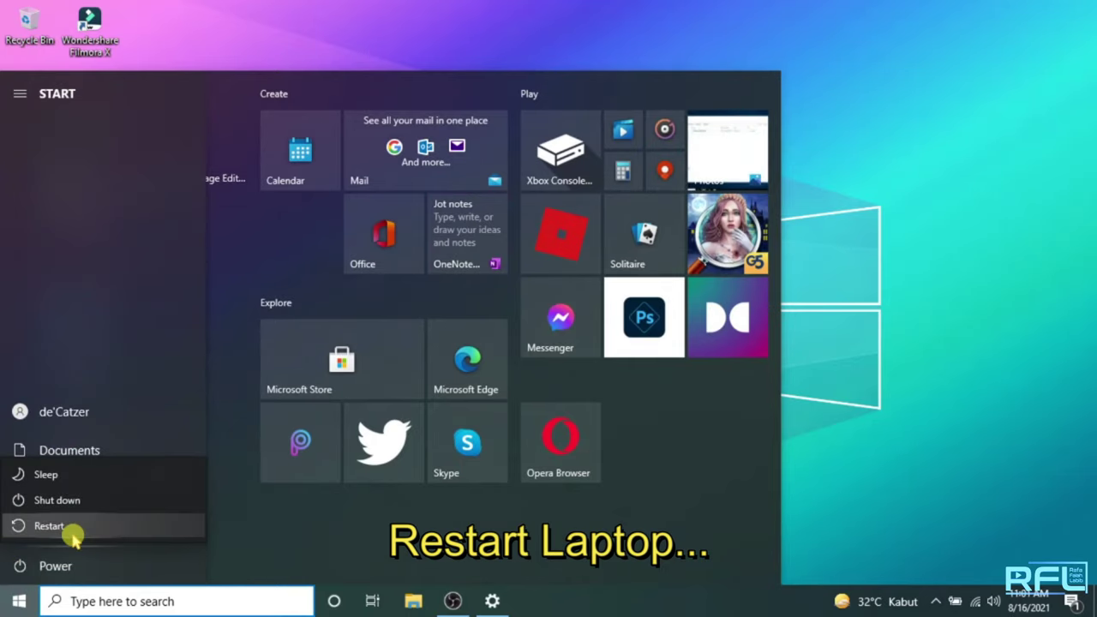